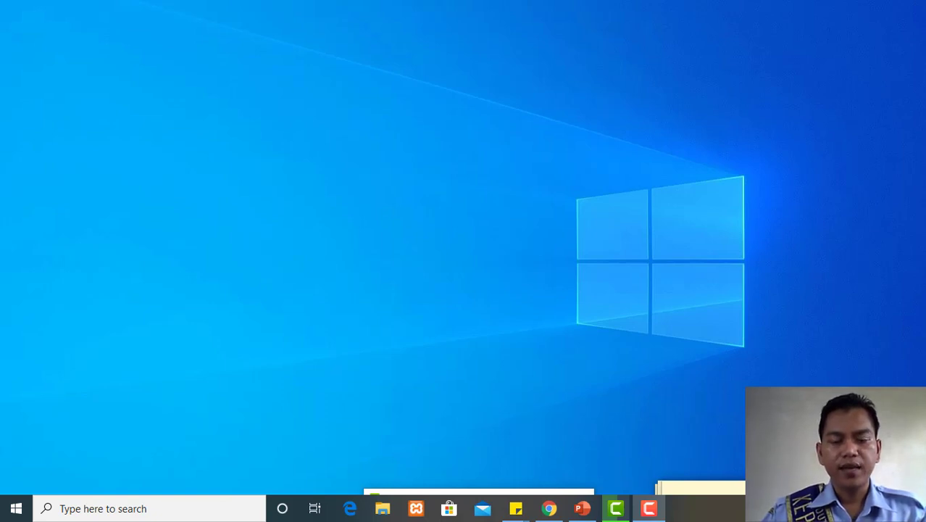
Launch Chrome and load the Rumah Belajar portal at belajar.kemdikbud.go.id
left_click(549, 509)
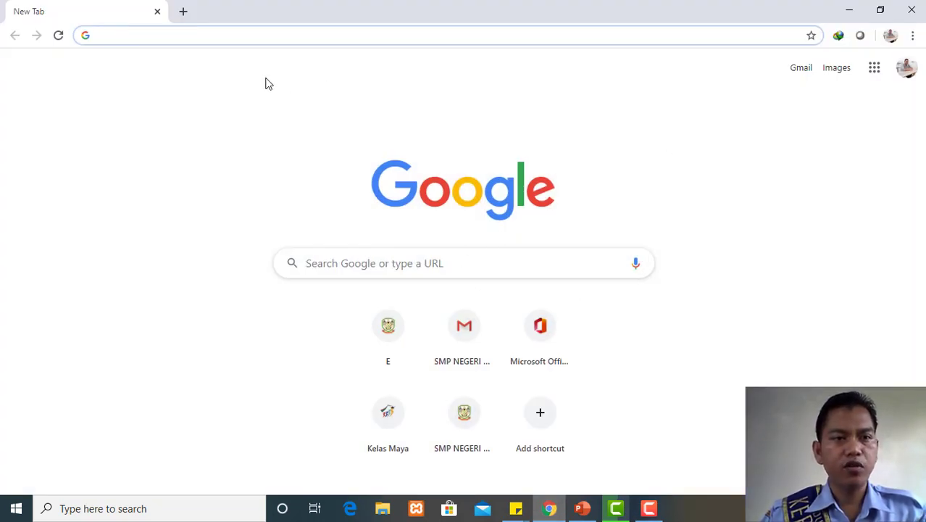
type("b")
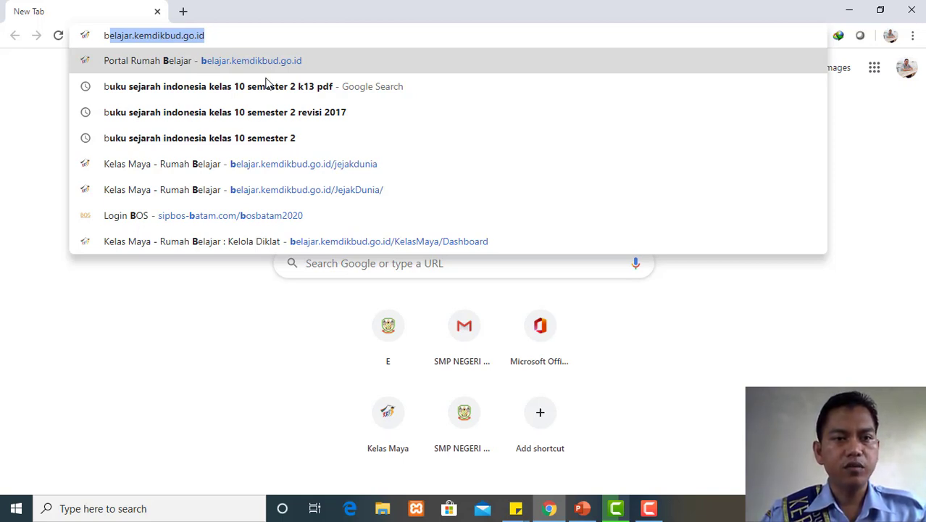
left_click(232, 33)
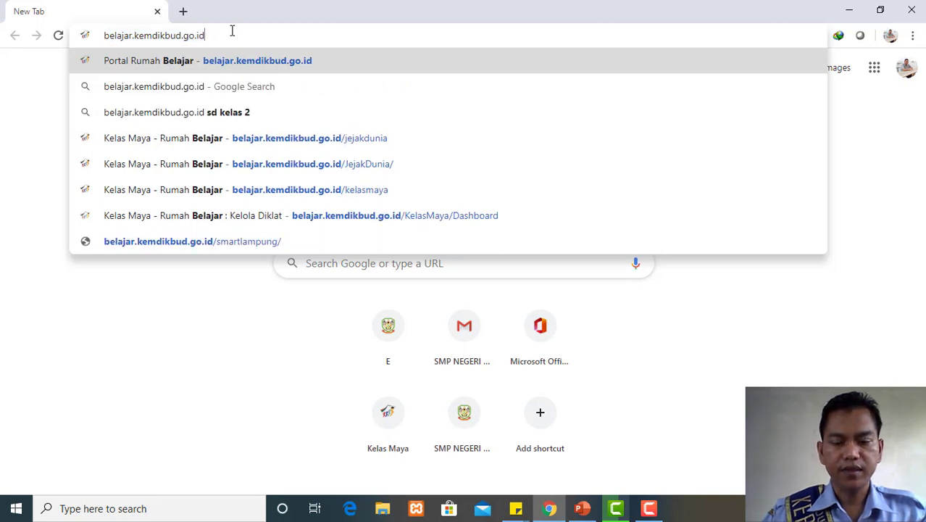
key("Return")
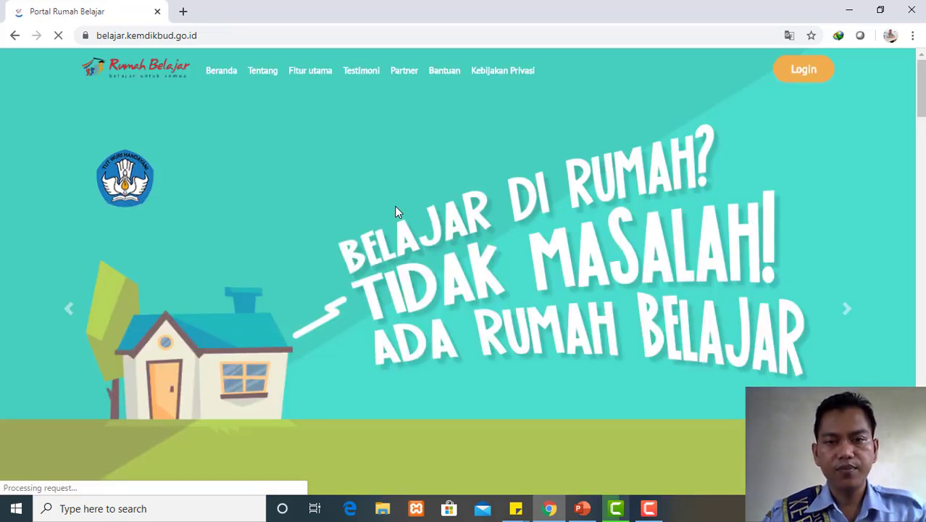
Scroll down to Fitur Utama and use 'Coba sekarang' on the Kelas Digital card to reach Kelas Maya
scroll(395, 212, "down", 2)
scroll(396, 210, "down", 4)
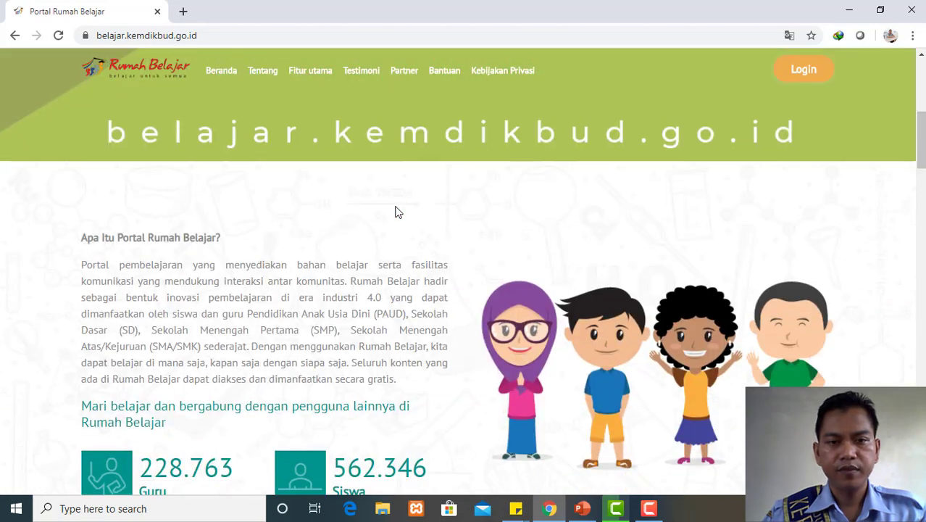
scroll(395, 209, "down", 2)
scroll(396, 206, "down", 5)
scroll(397, 207, "down", 3)
scroll(396, 206, "down", 3)
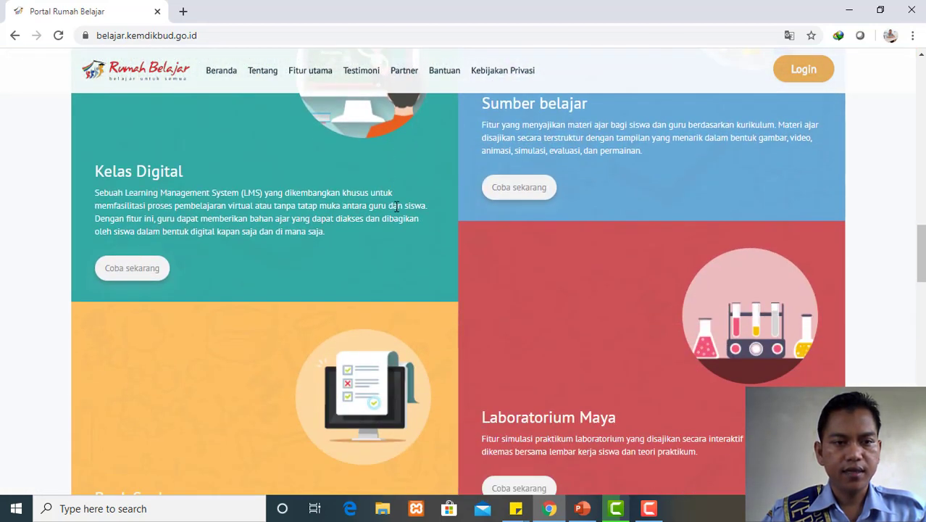
left_click(129, 275)
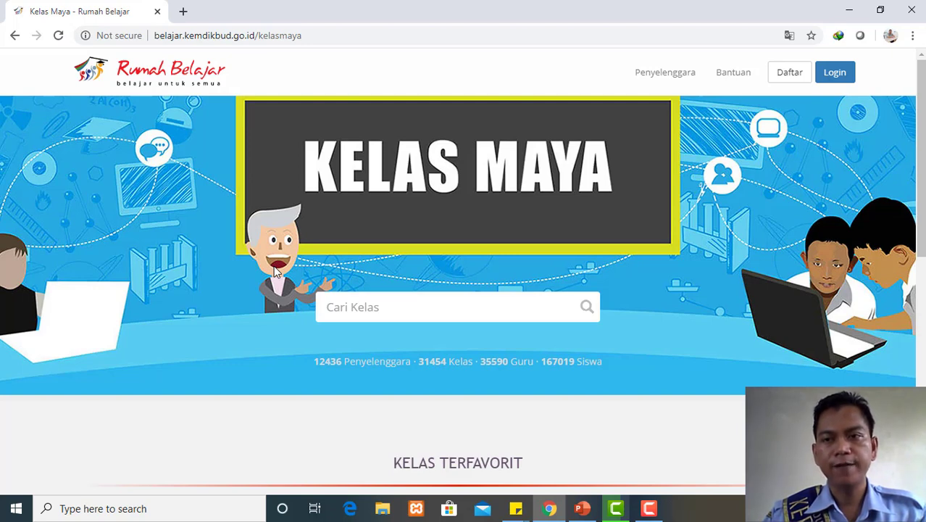
Choose Daftar and pick 'Daftar Sebagai Siswa' to register as a student
left_click(791, 75)
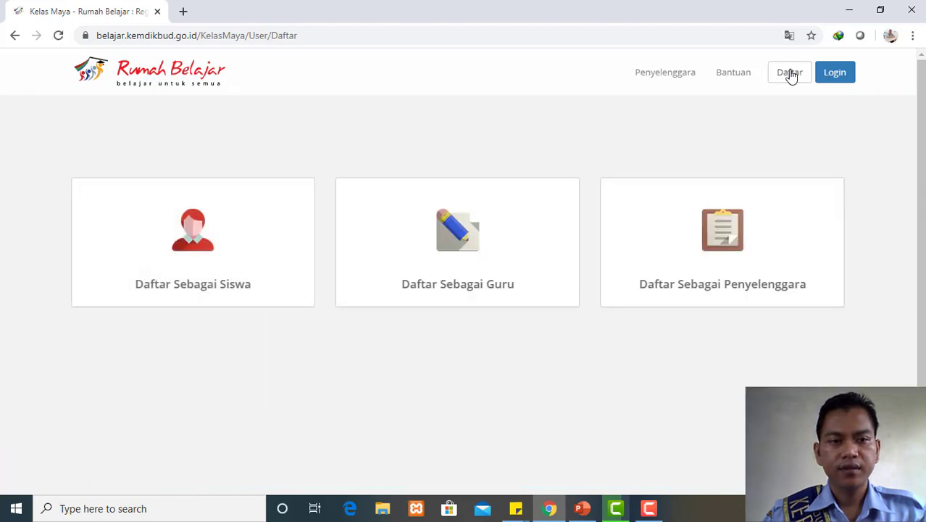
left_click(188, 245)
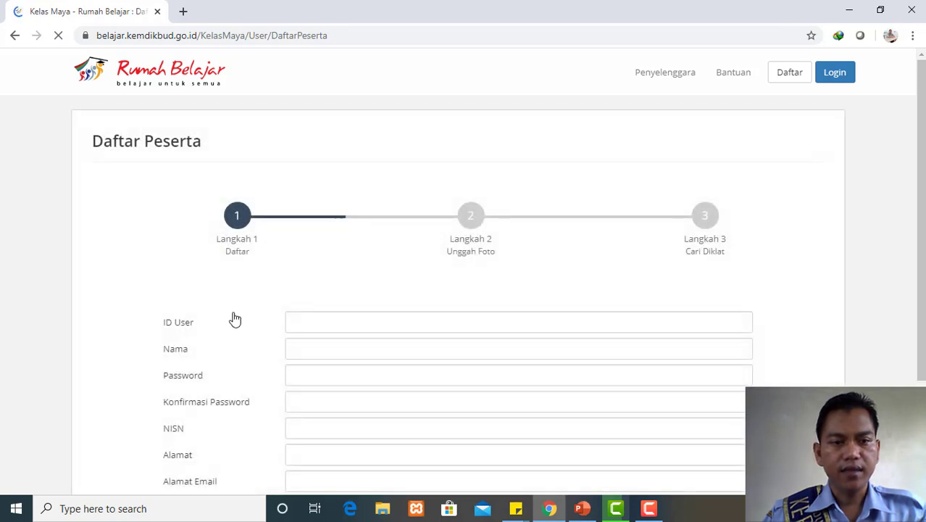
Enter the student's chosen user ID in the ID User field, correcting its last letter
scroll(233, 319, "down", 2)
scroll(233, 322, "down", 2)
scroll(233, 322, "up", 2)
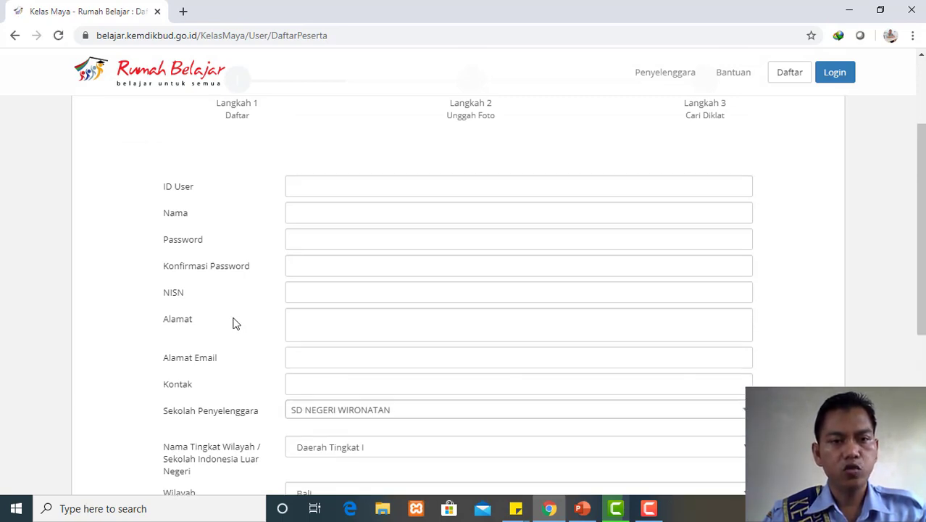
left_click(305, 187)
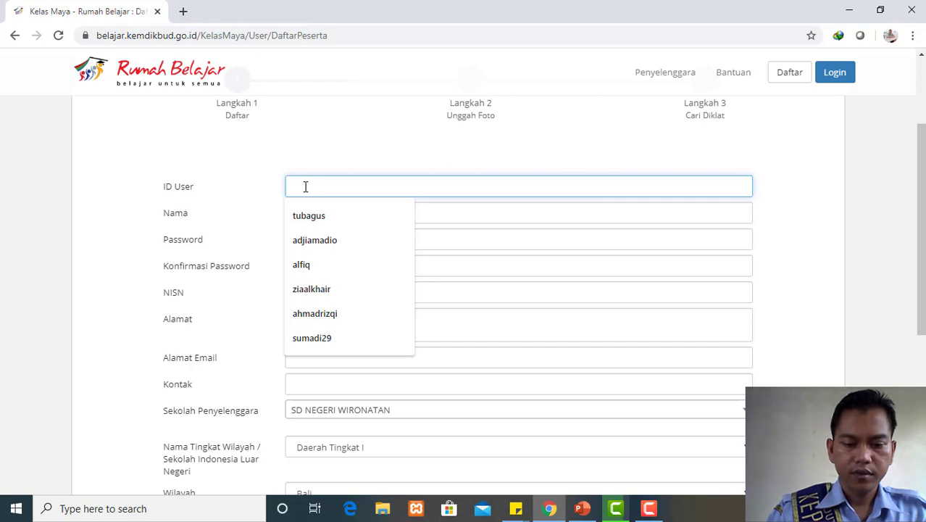
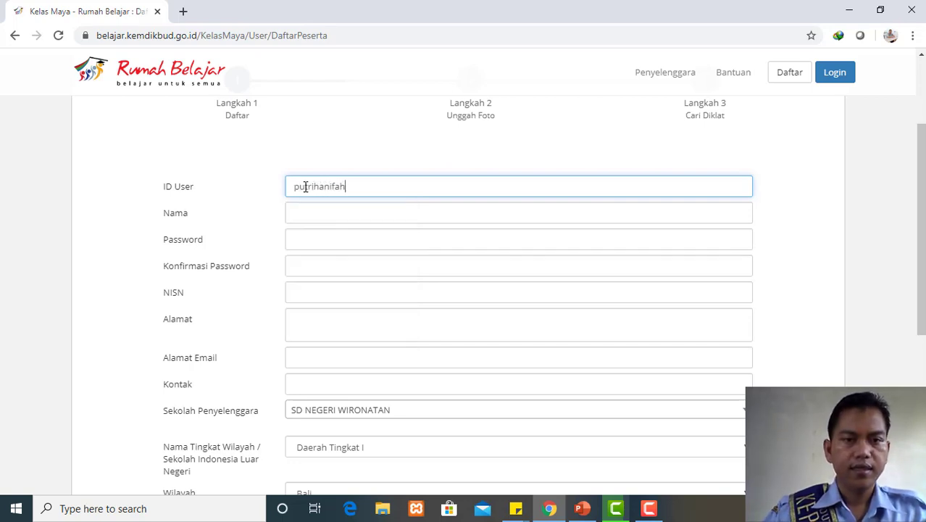
left_click(305, 187)
type("t")
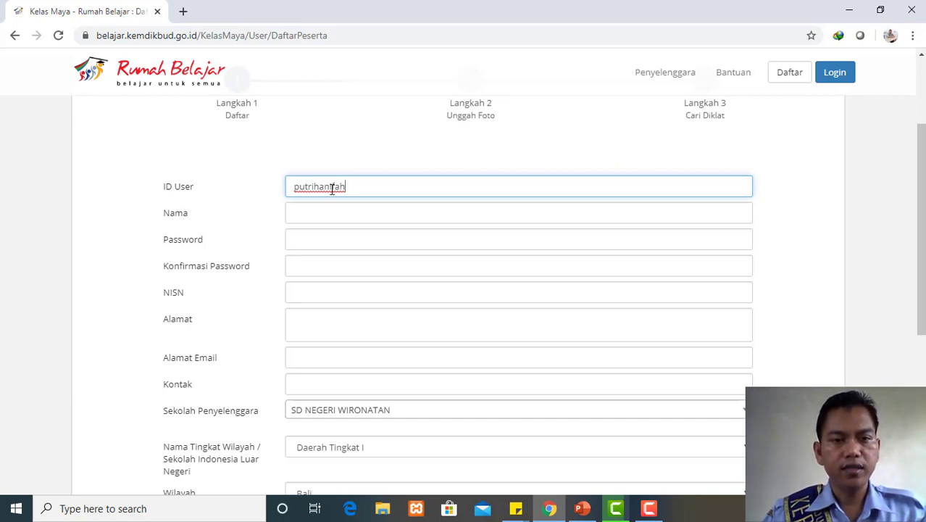
Copy the user ID into Nama and capitalise the first and last name initials
left_click_drag(351, 189, 281, 193)
key("ctrl+c")
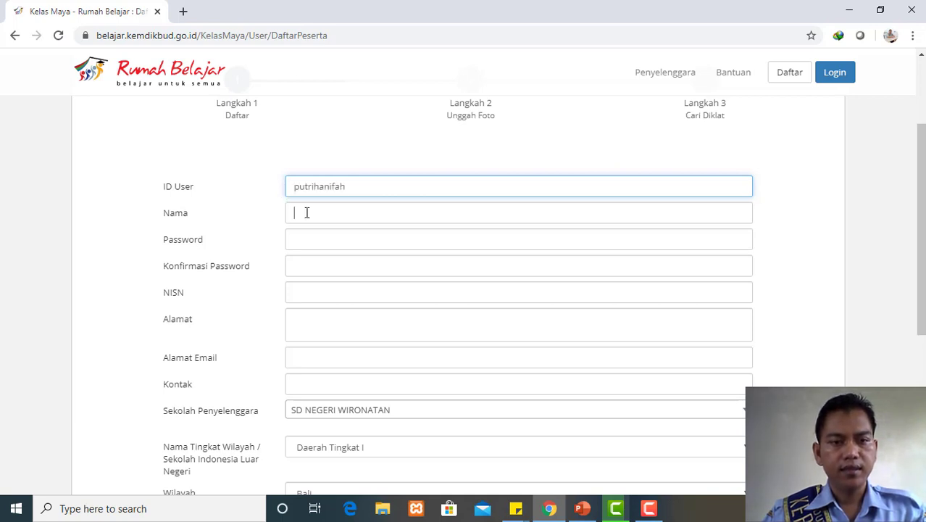
left_click(306, 211)
key("ctrl+v")
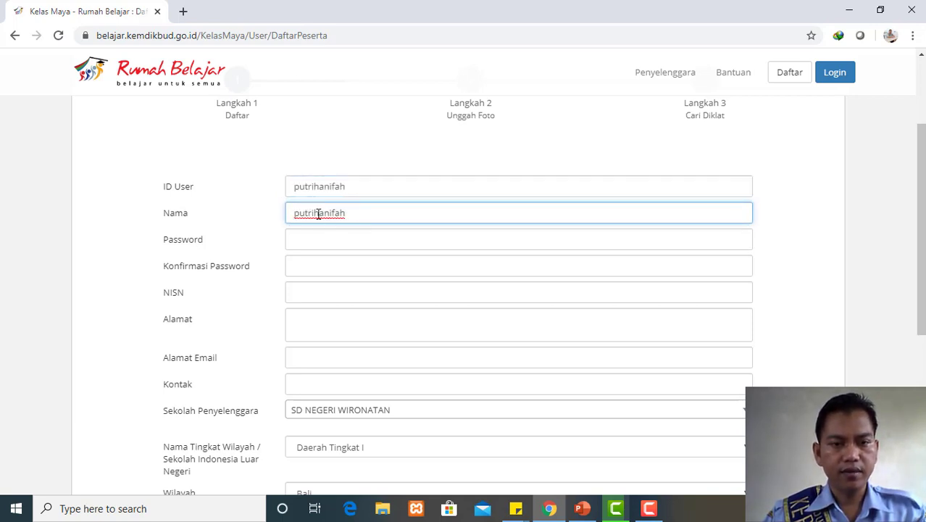
left_click(317, 214)
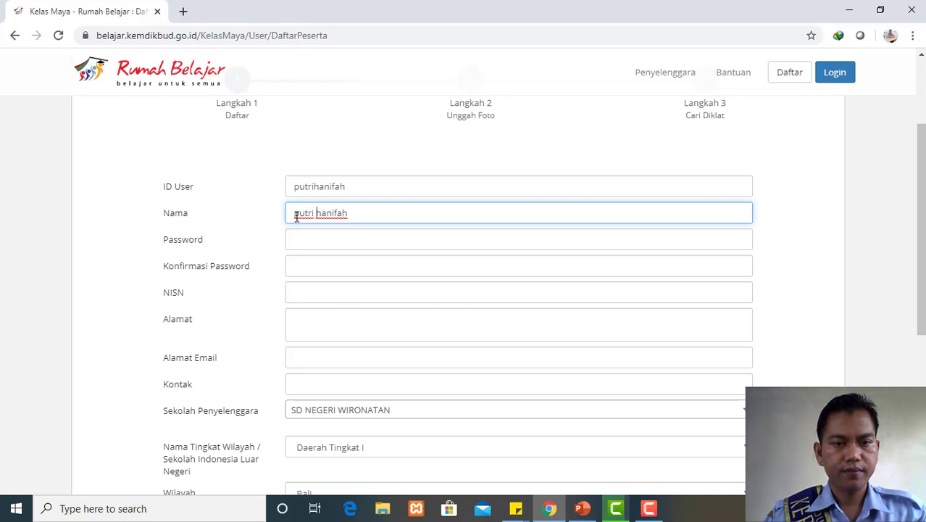
left_click_drag(299, 213, 287, 216)
type("P")
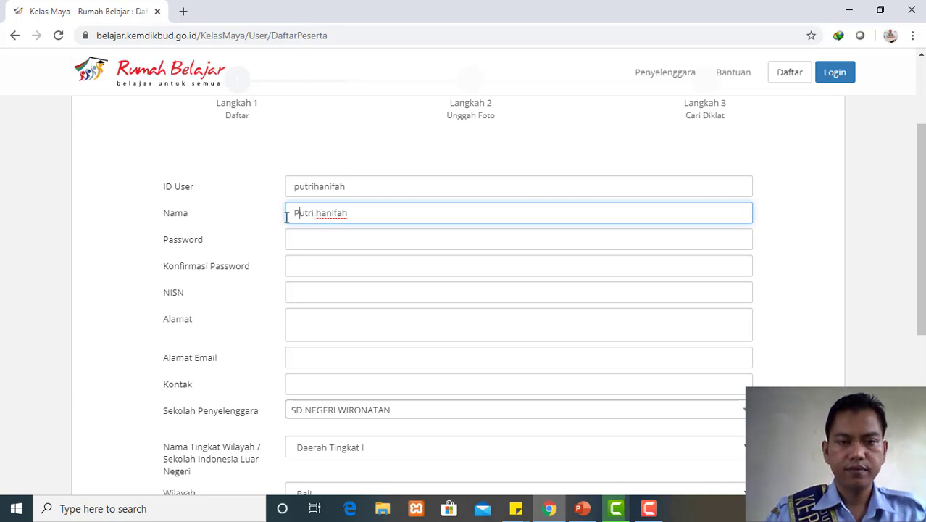
left_click(321, 214)
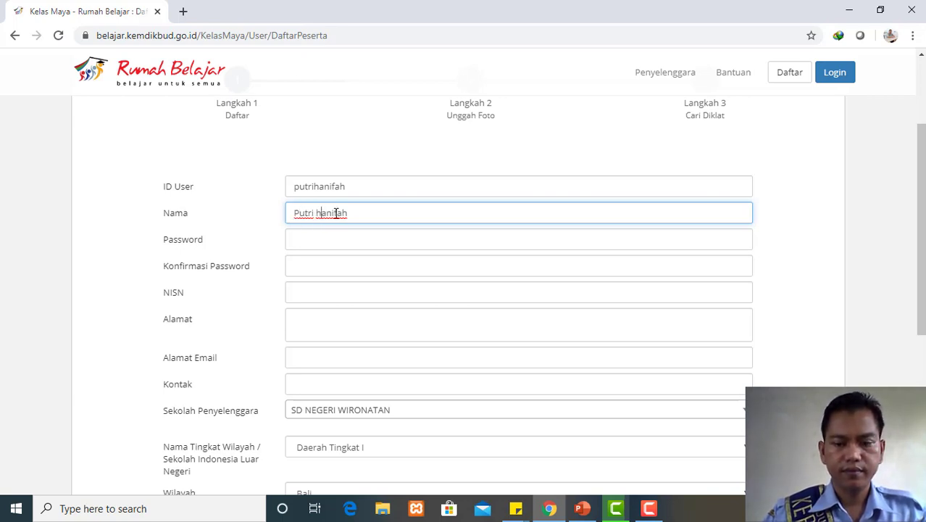
key("BackSpace")
type("H")
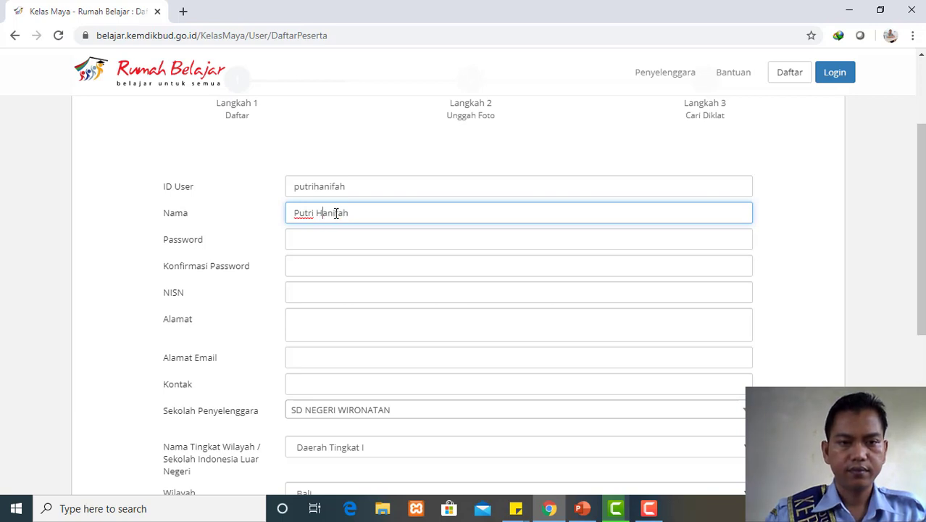
Fill in the account password and the Konfirmasi Password field
left_click(350, 246)
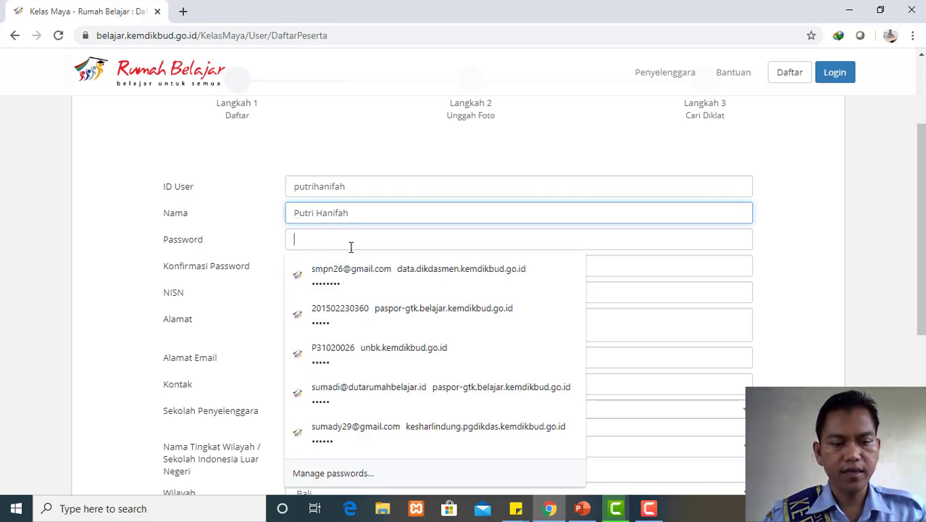
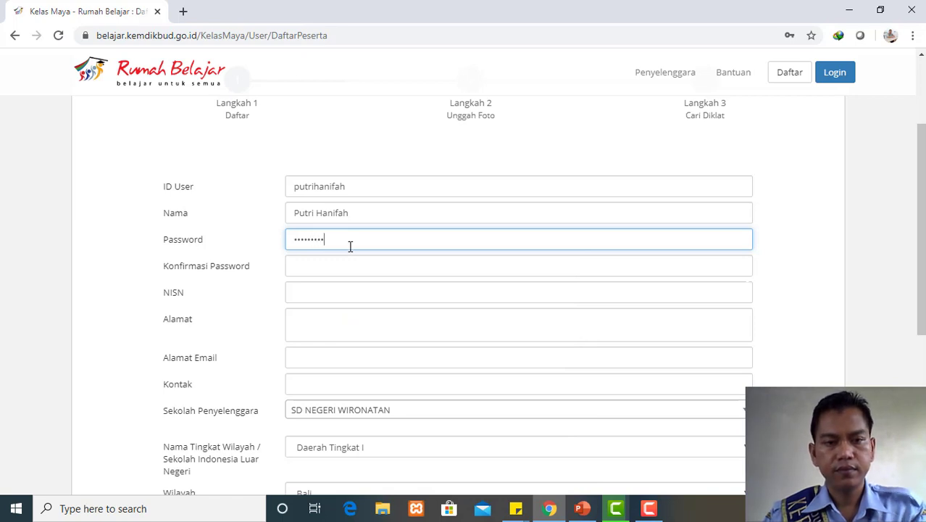
left_click(338, 274)
type("p")
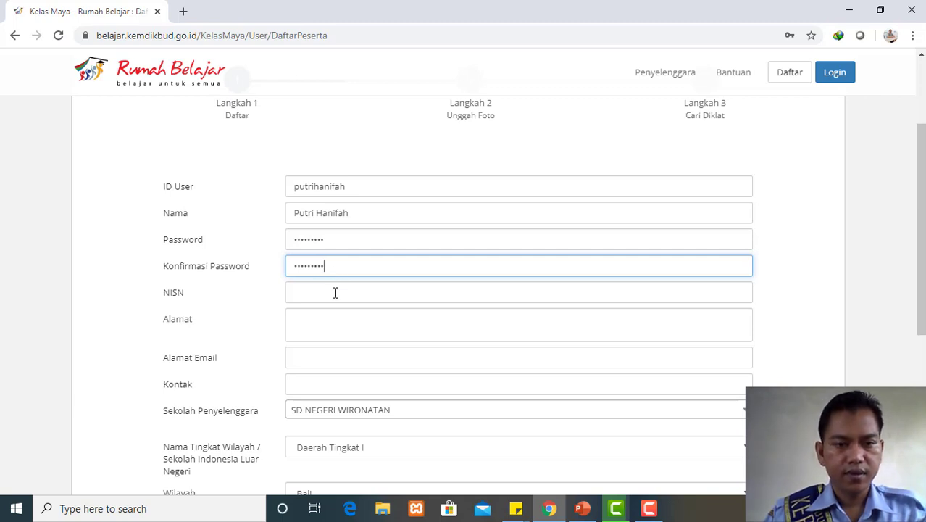
Enter the student's NISN number and home address
left_click(335, 292)
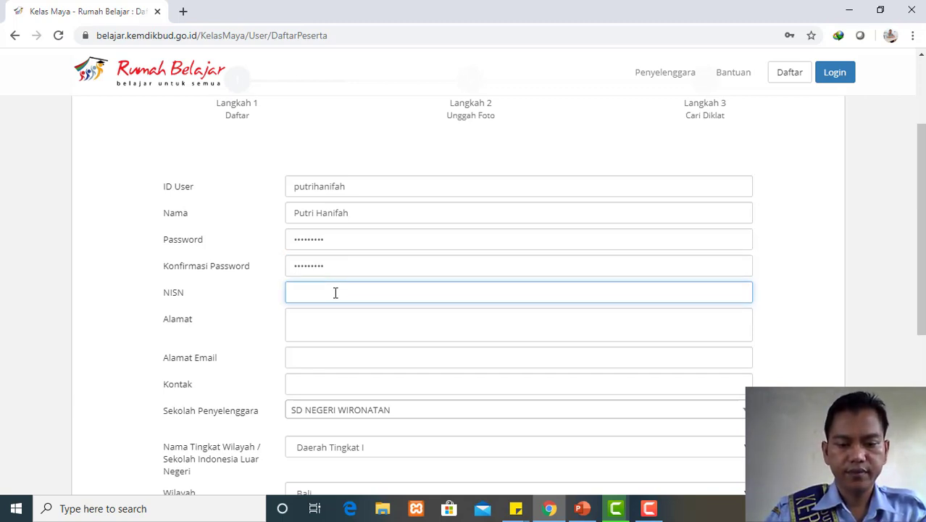
type("1")
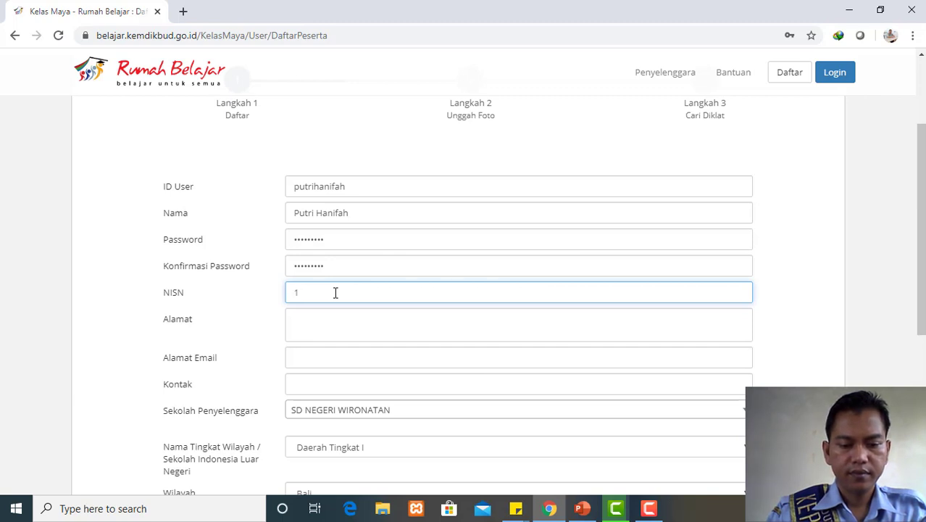
type("2345678")
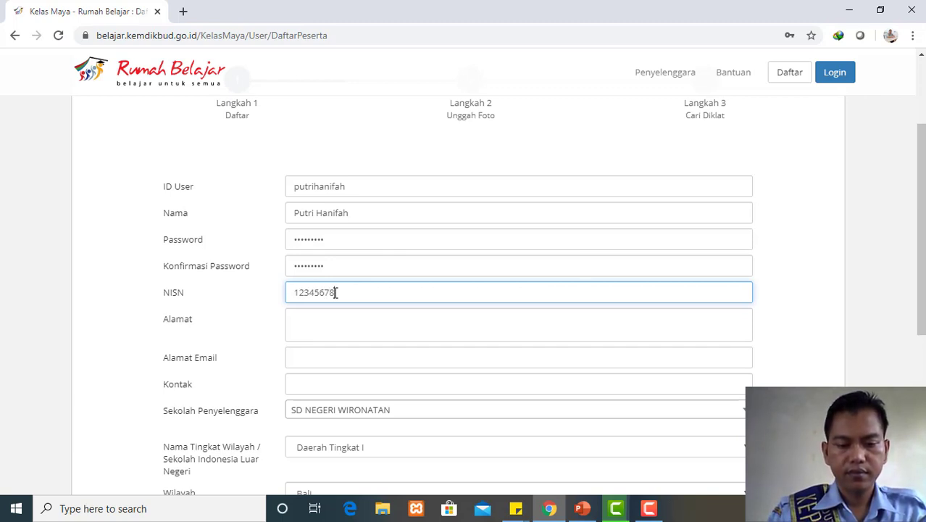
type("90")
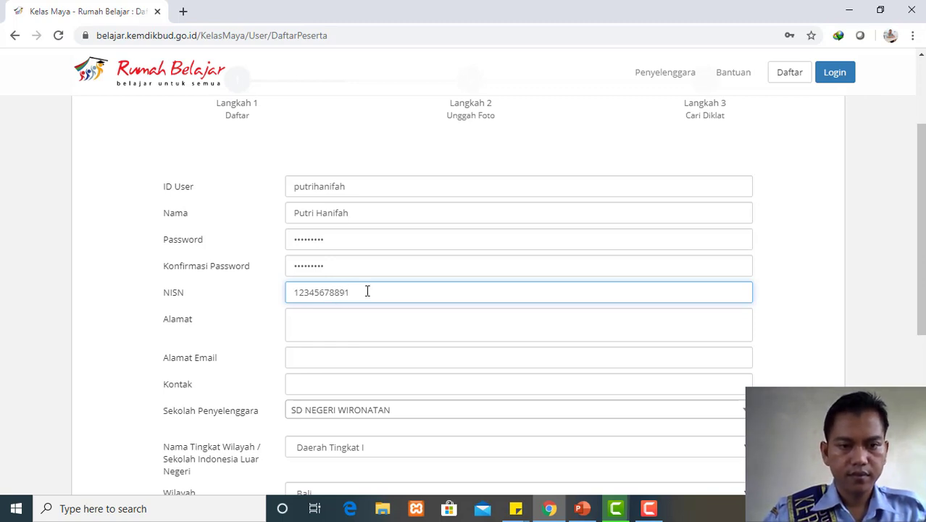
left_click(358, 321)
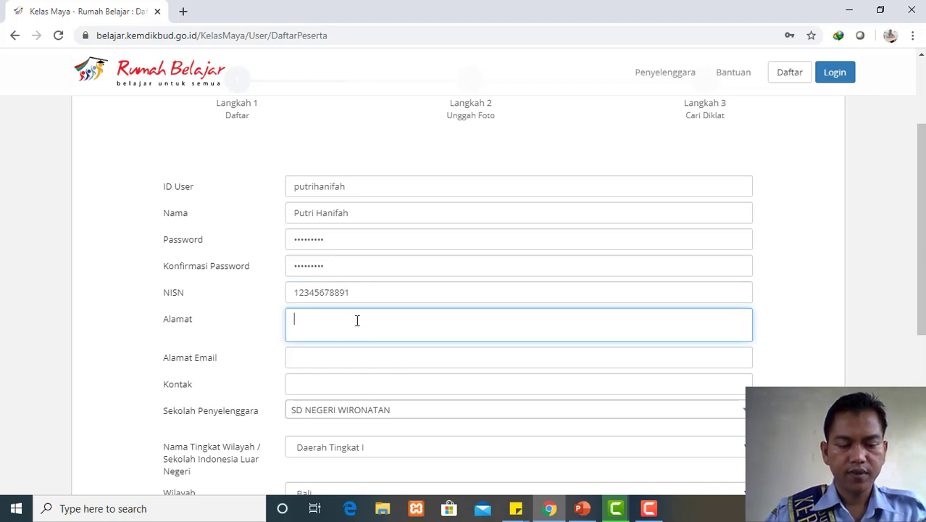
type("Rnda")
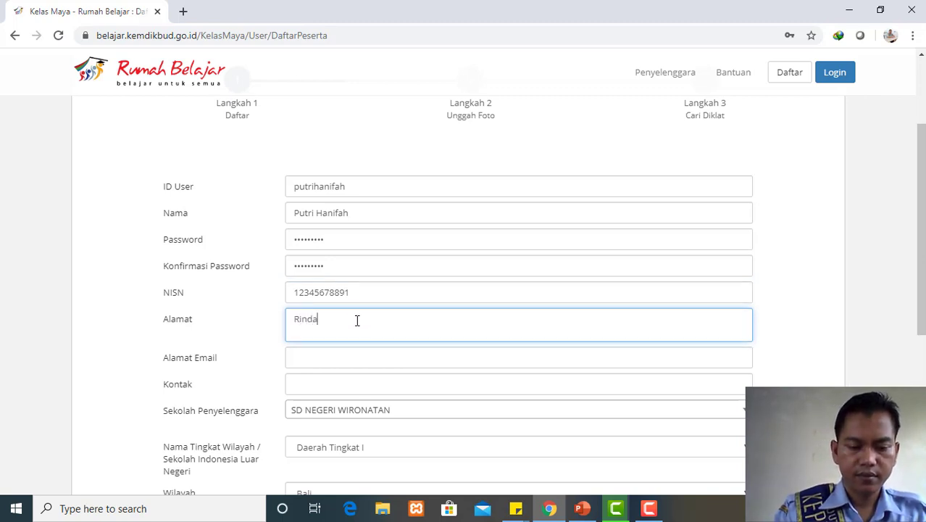
type("ng Garden")
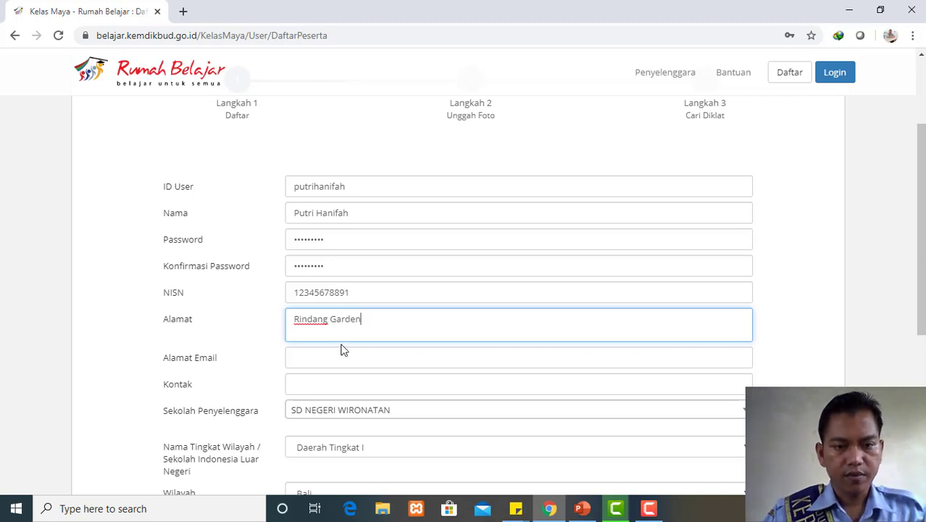
left_click_drag(347, 185, 289, 195)
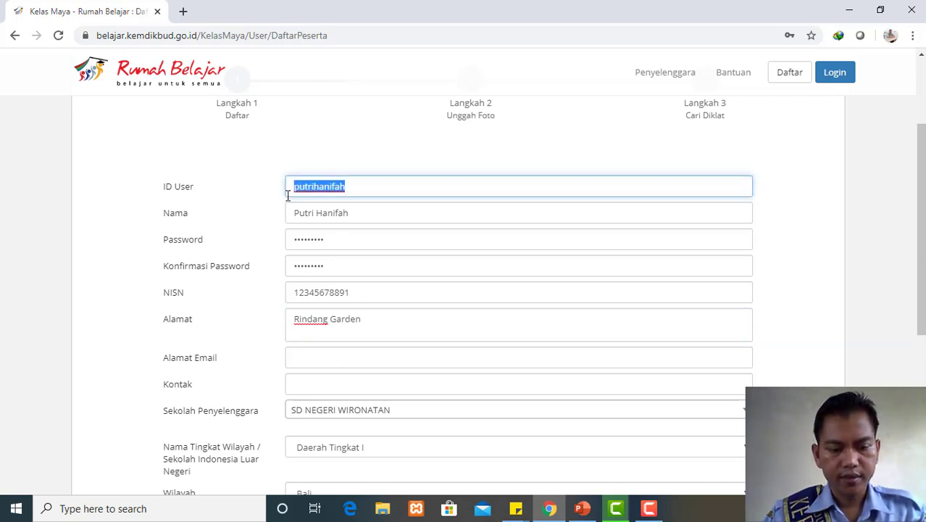
left_click(303, 352)
key("ctrl+v")
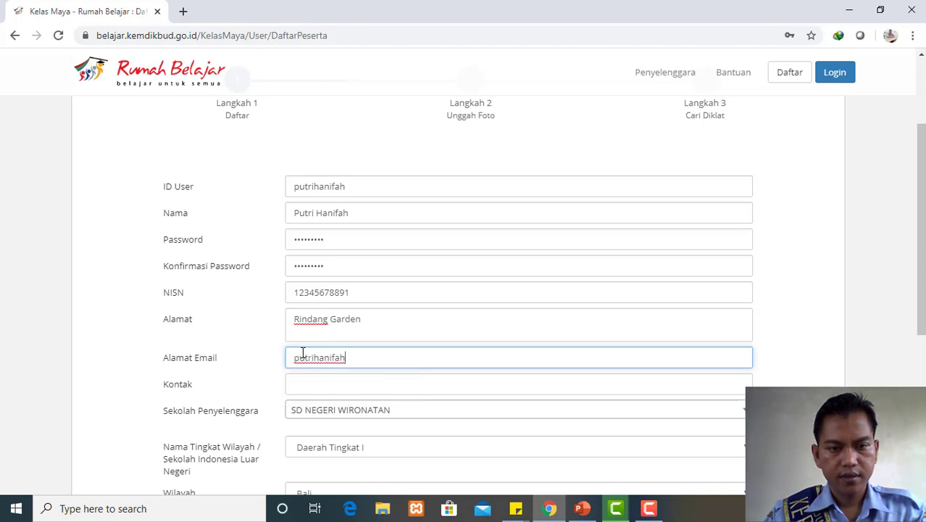
type("@")
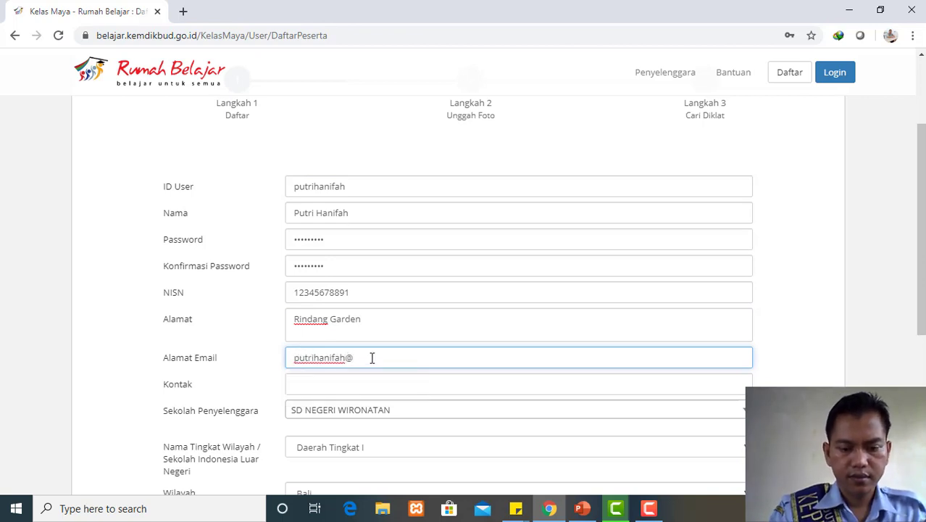
type("gmail.co")
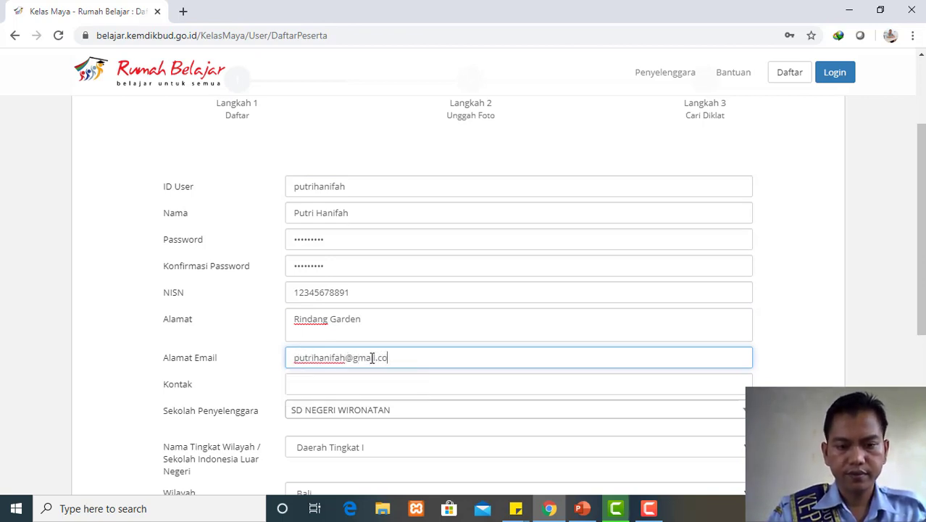
type("m")
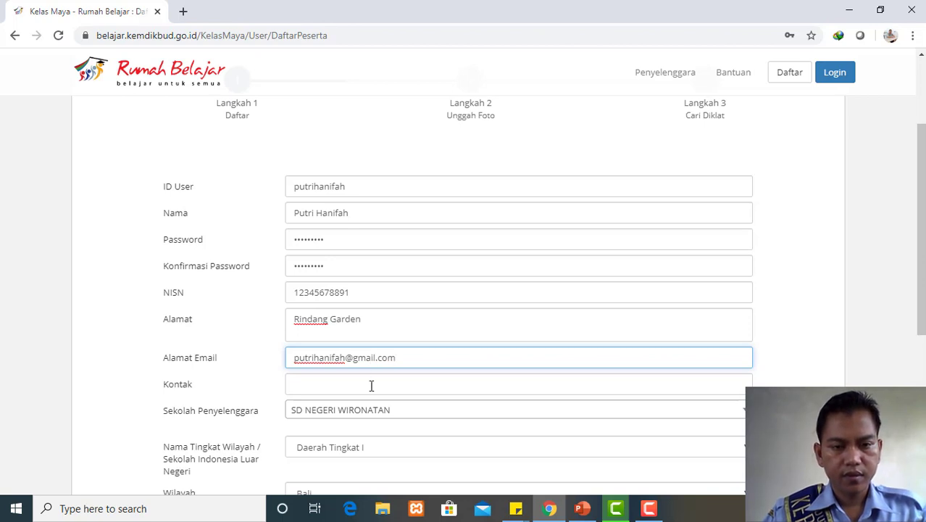
left_click(371, 385)
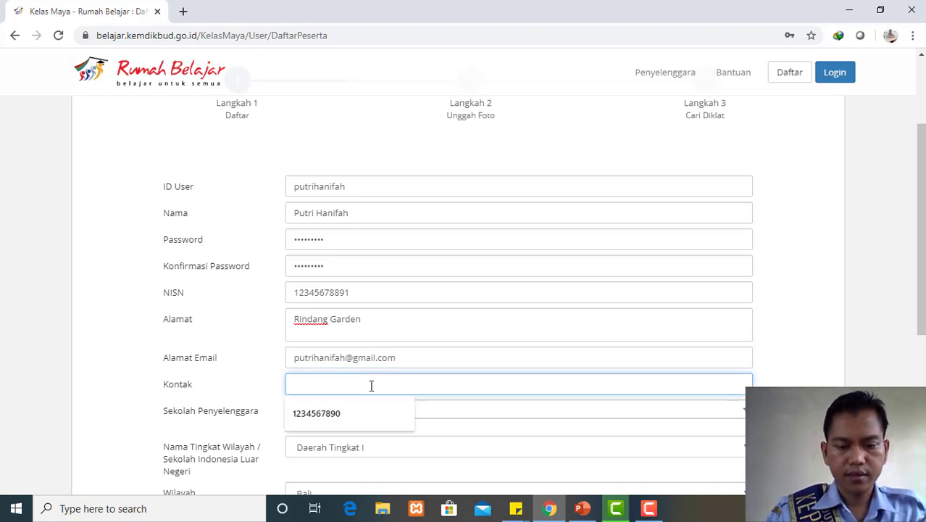
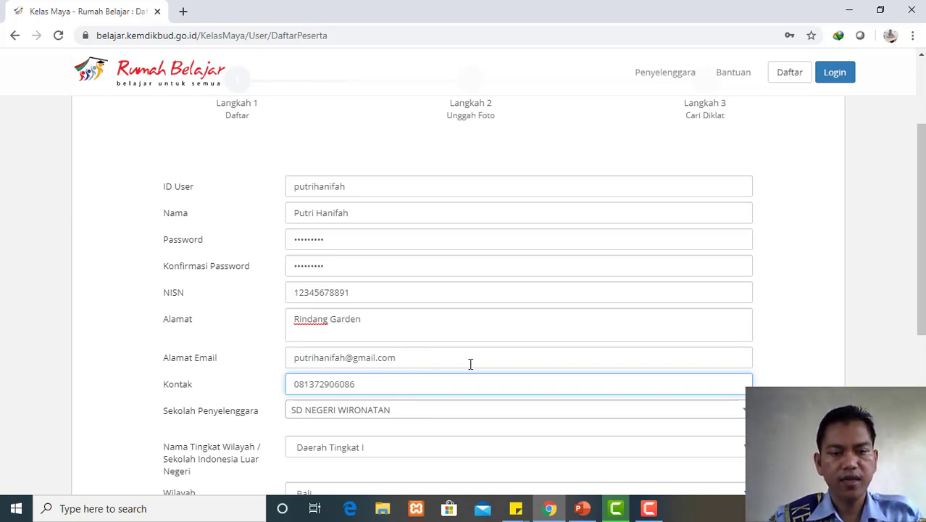
scroll(470, 364, "down", 1)
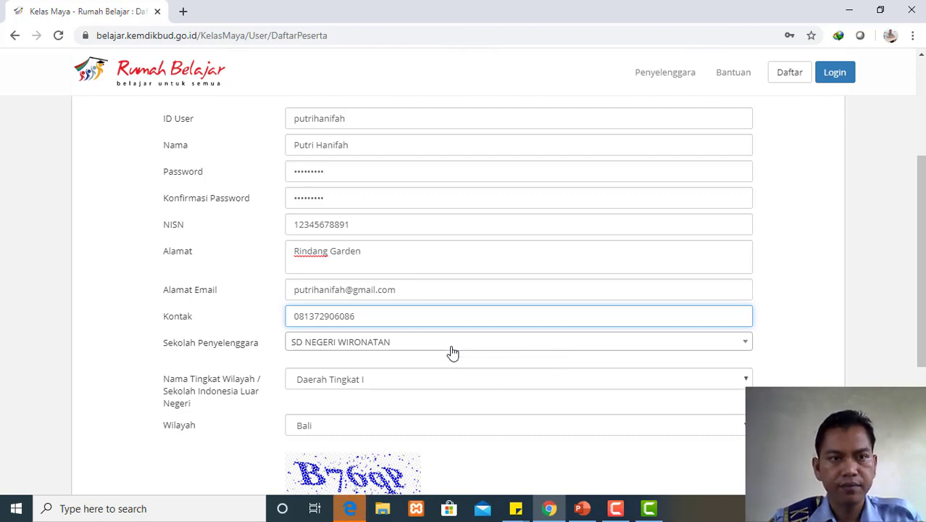
Search '26 bata' in Sekolah Penyelenggara and select SMP NEGERI 26 BATAM
left_click(452, 353)
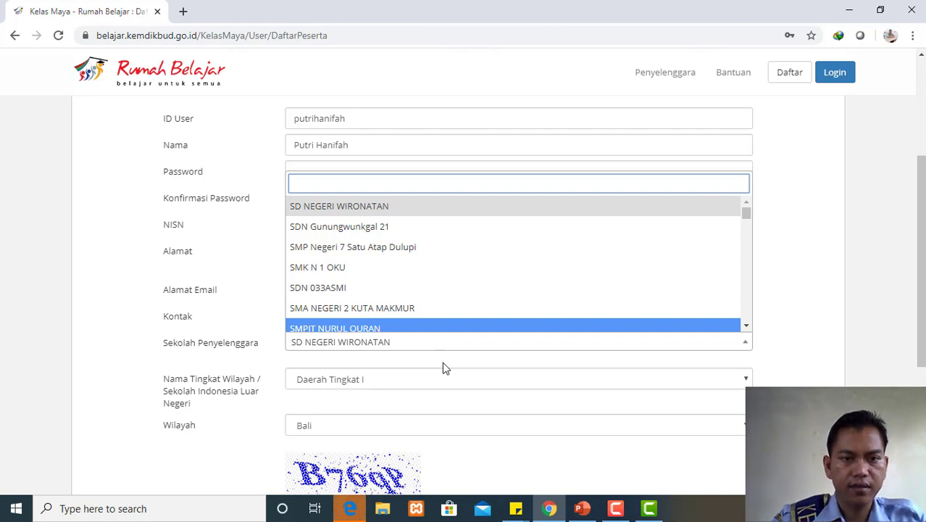
type("26 ")
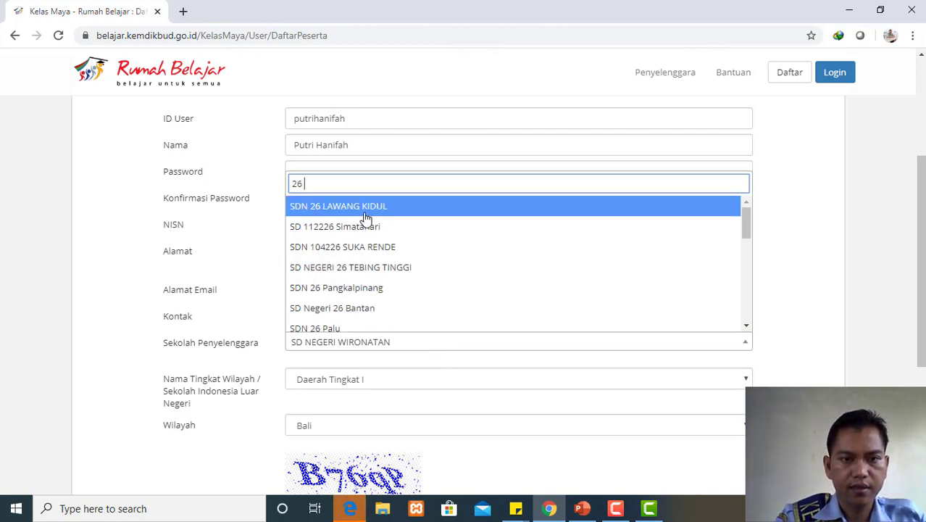
type("bata")
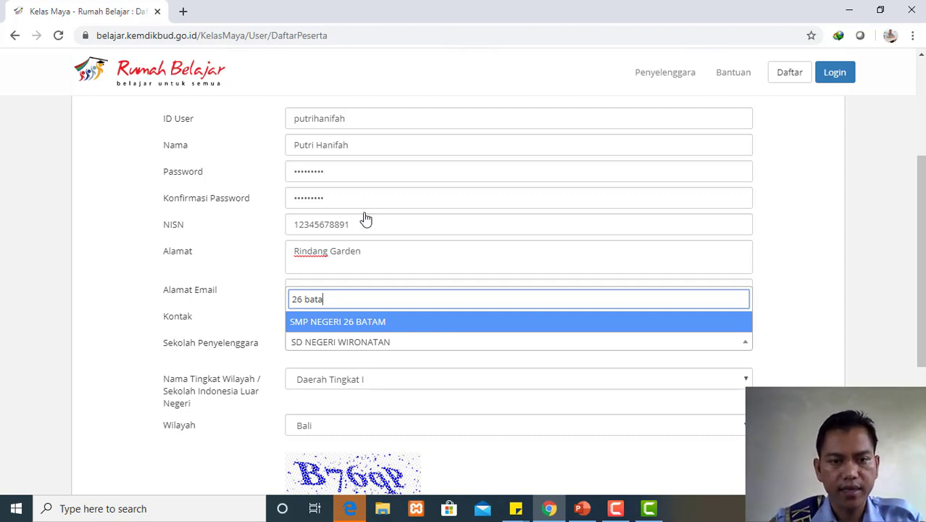
left_click(372, 326)
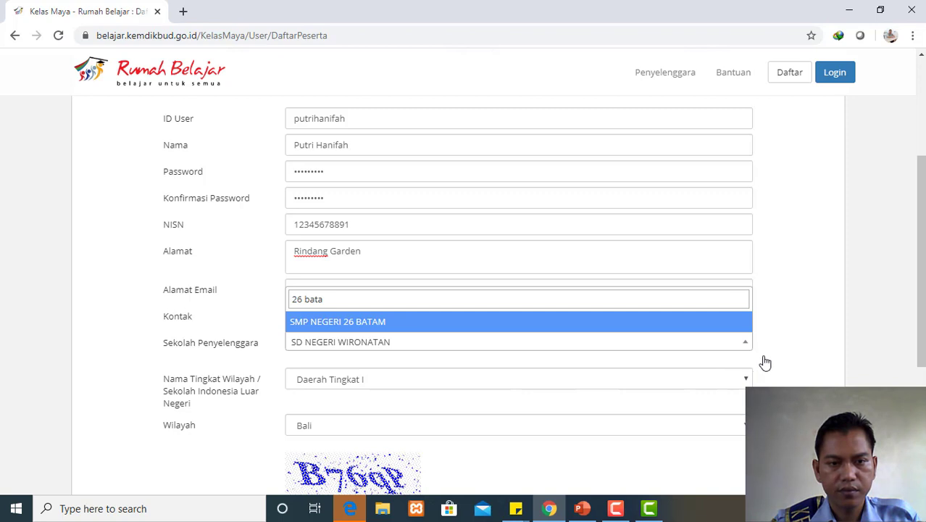
key("Return")
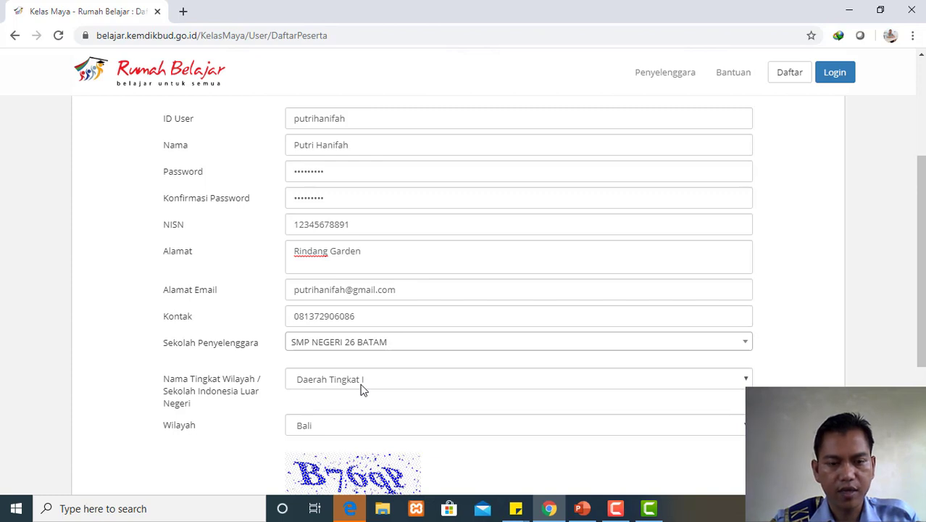
Change the Wilayah region from Bali to Kep. Riau
scroll(362, 389, "down", 1)
left_click(377, 370)
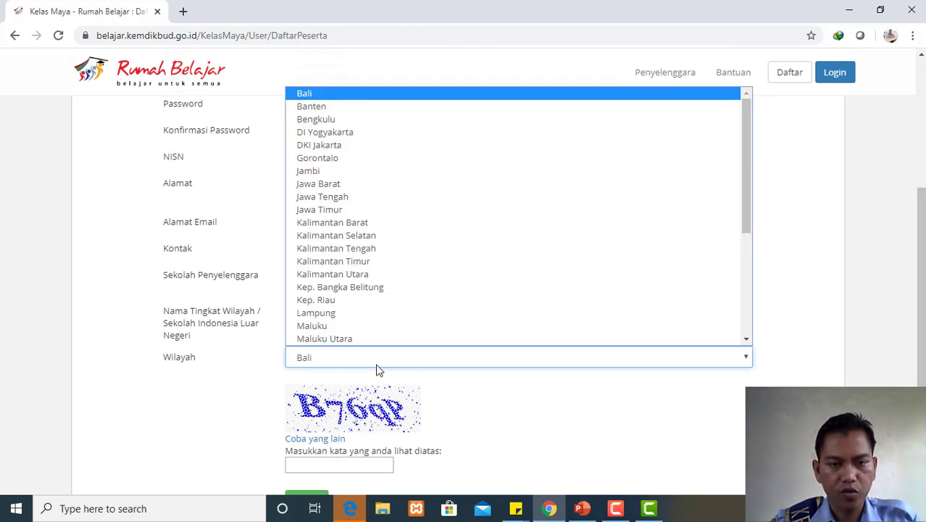
left_click(339, 308)
scroll(405, 391, "down", 2)
left_click(317, 328)
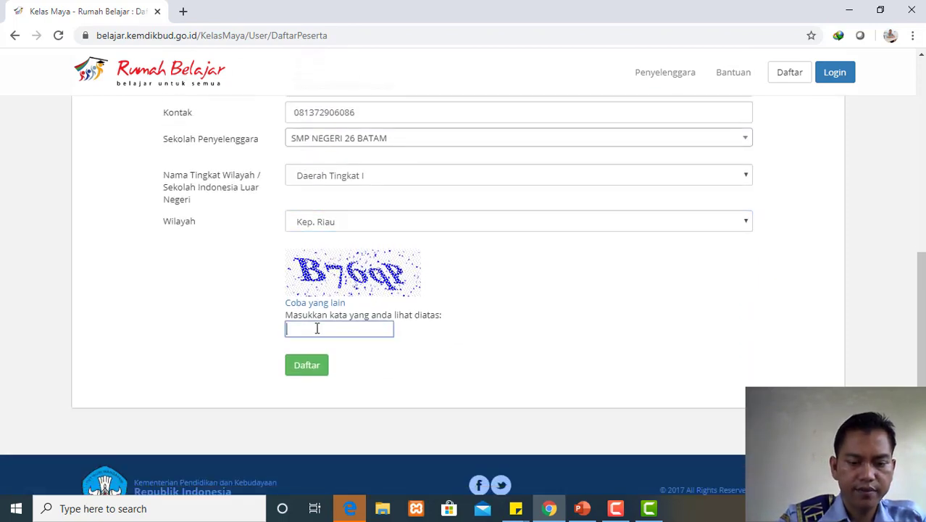
Type the captcha word shown in the image, then scroll through the completed form to review it
type("B7")
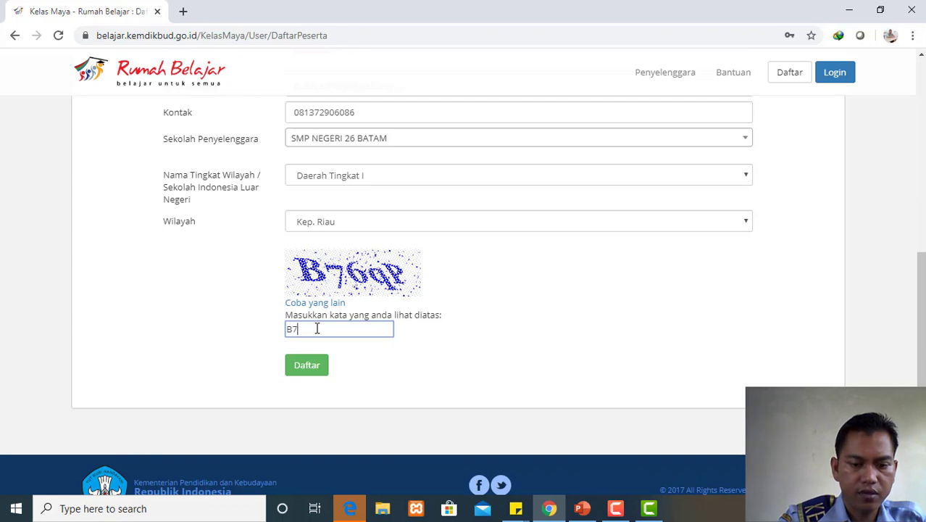
type("6")
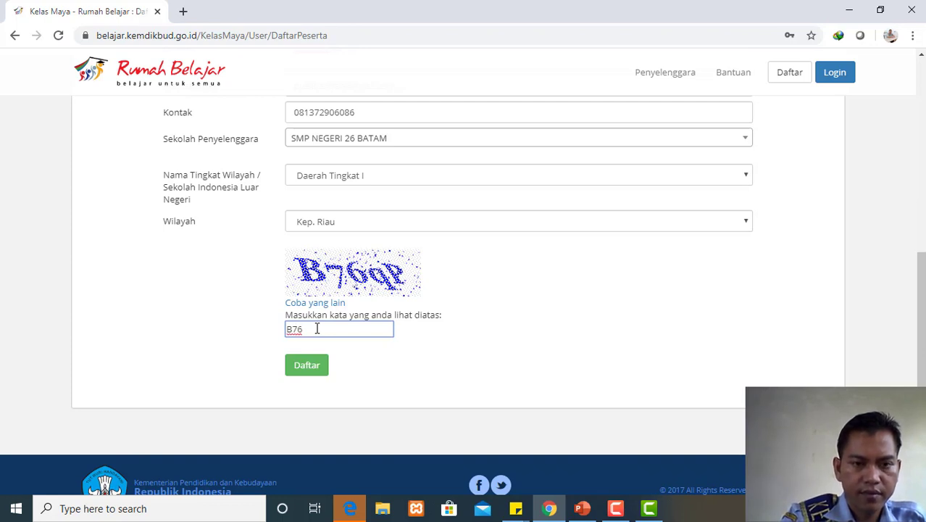
type("qp")
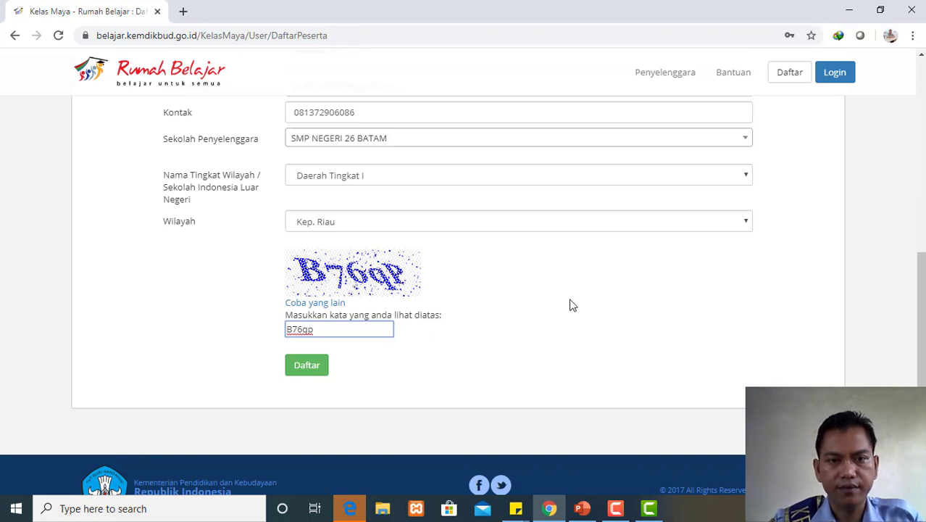
scroll(570, 305, "up", 3)
scroll(568, 364, "up", 1)
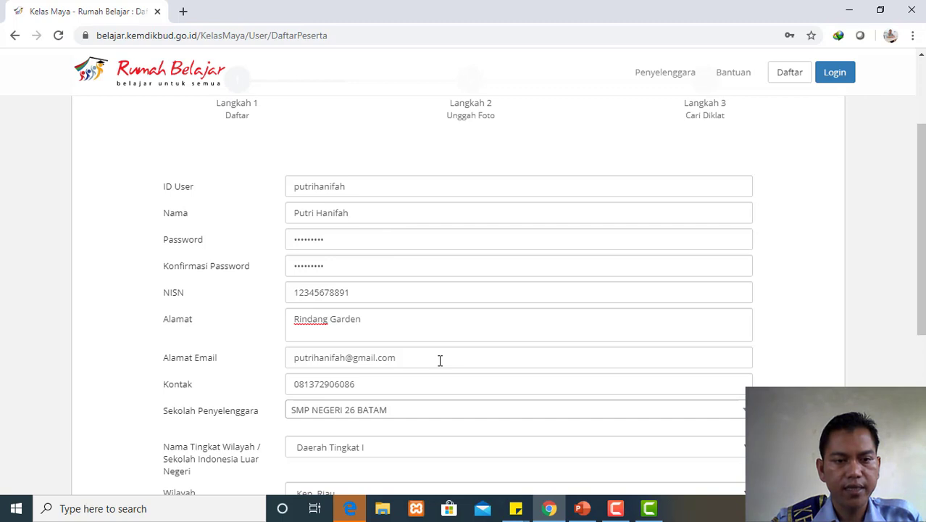
scroll(440, 360, "down", 1)
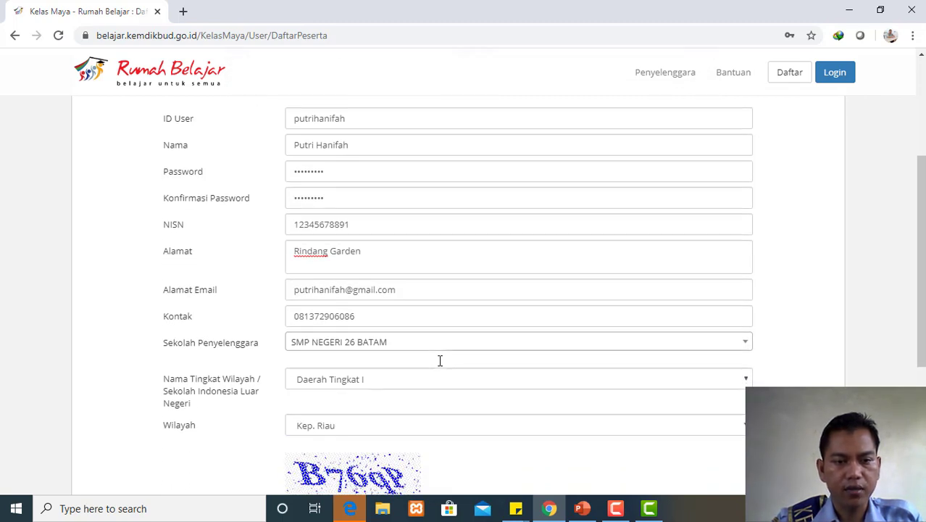
scroll(439, 361, "down", 1)
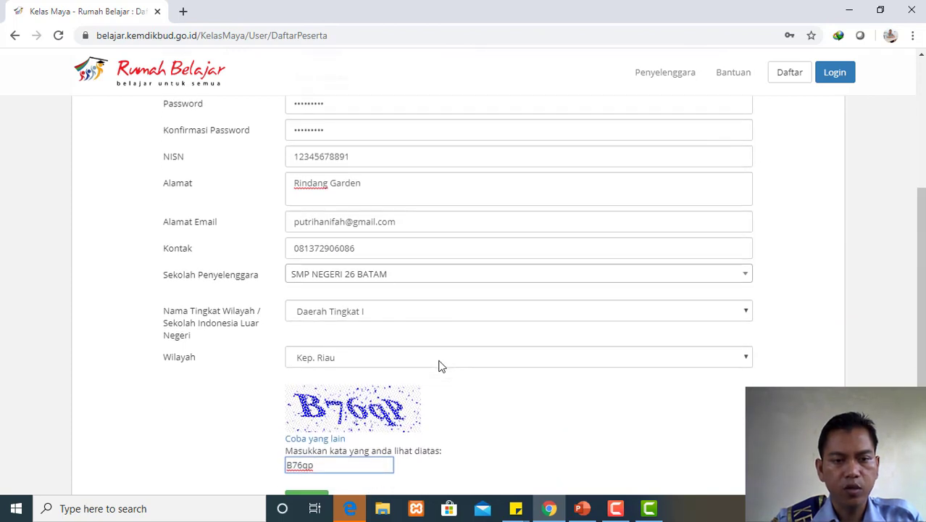
scroll(440, 364, "down", 2)
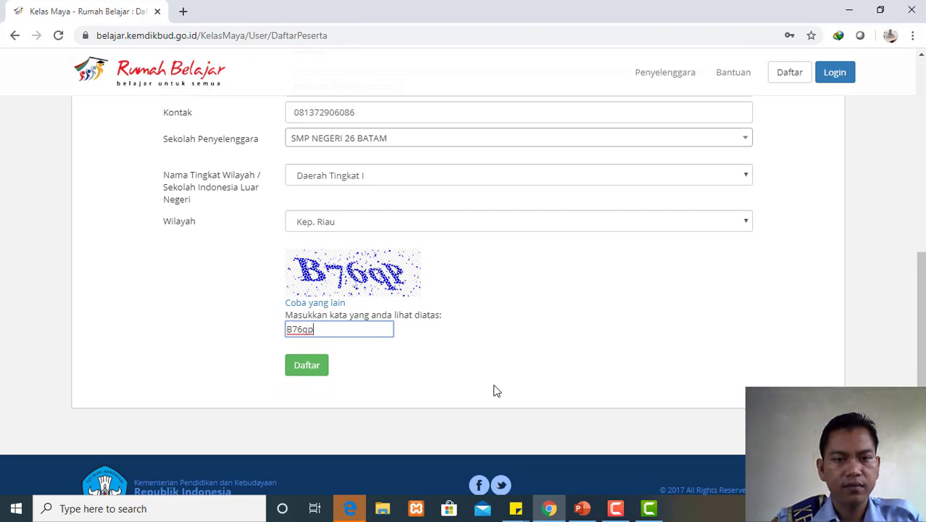
scroll(511, 376, "up", 1)
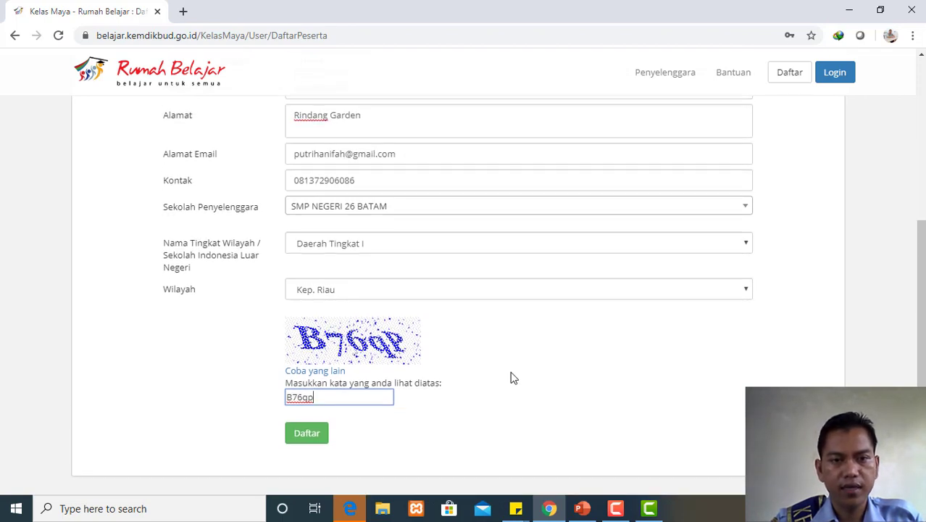
scroll(511, 377, "down", 2)
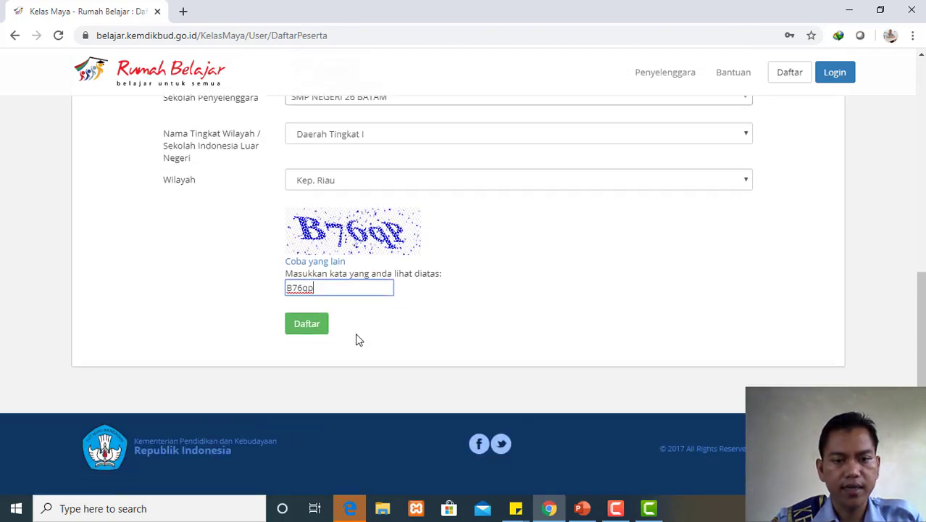
left_click(309, 327)
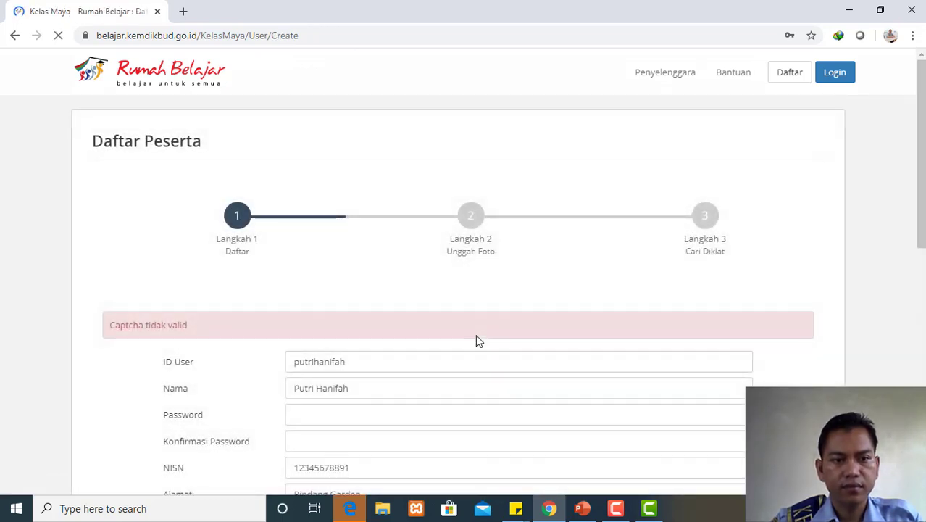
scroll(478, 340, "down", 2)
scroll(478, 340, "down", 2)
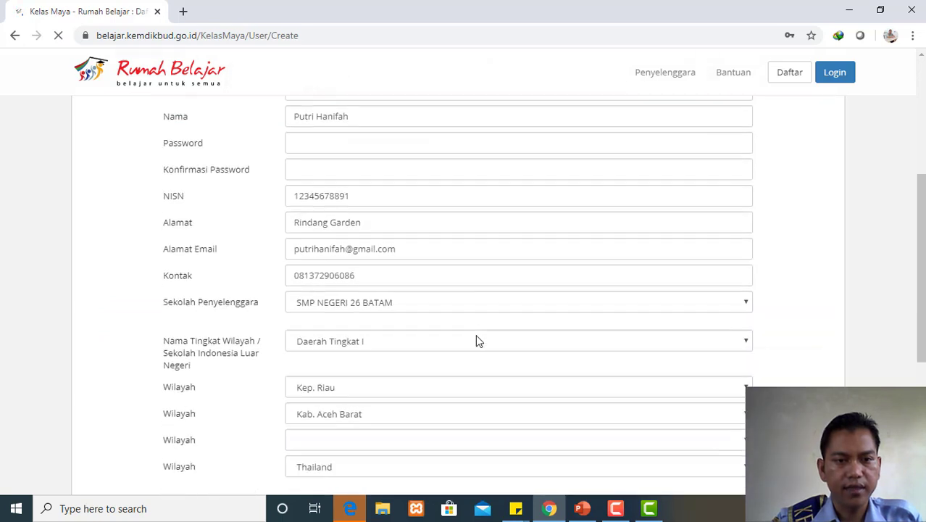
scroll(476, 337, "down", 2)
scroll(477, 340, "up", 4)
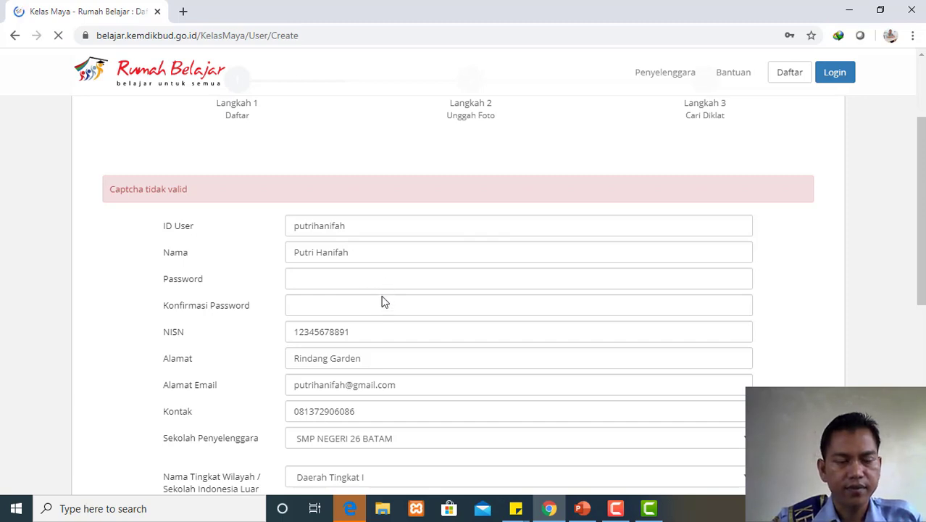
scroll(384, 301, "down", 2)
scroll(384, 301, "down", 2)
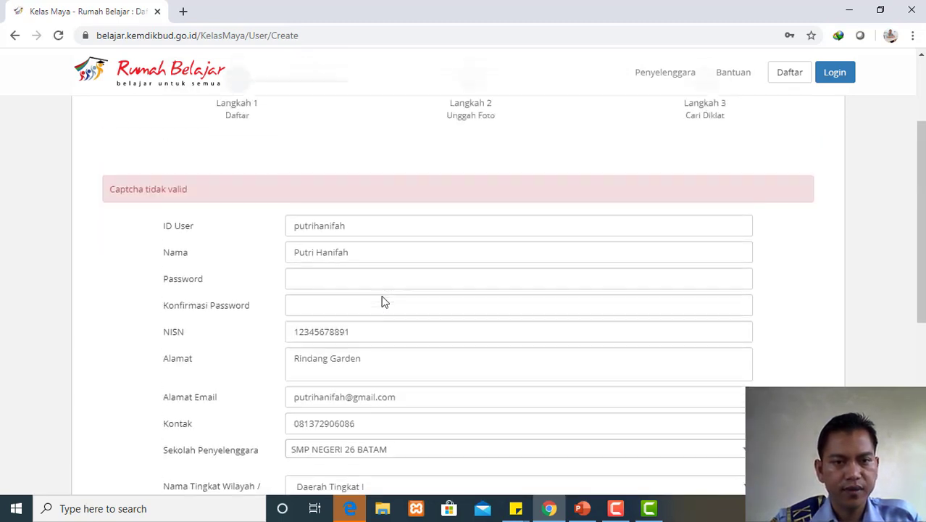
Re-enter the account password and its confirmation
left_click(325, 281)
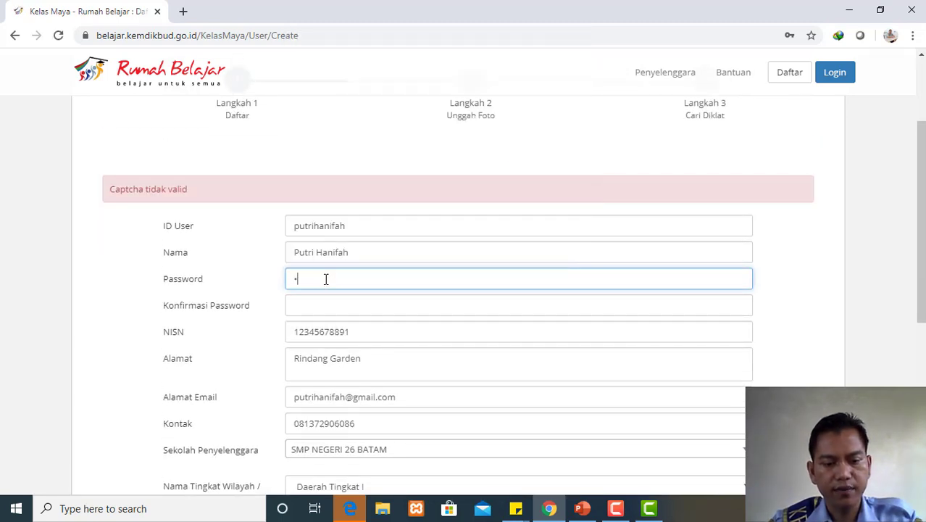
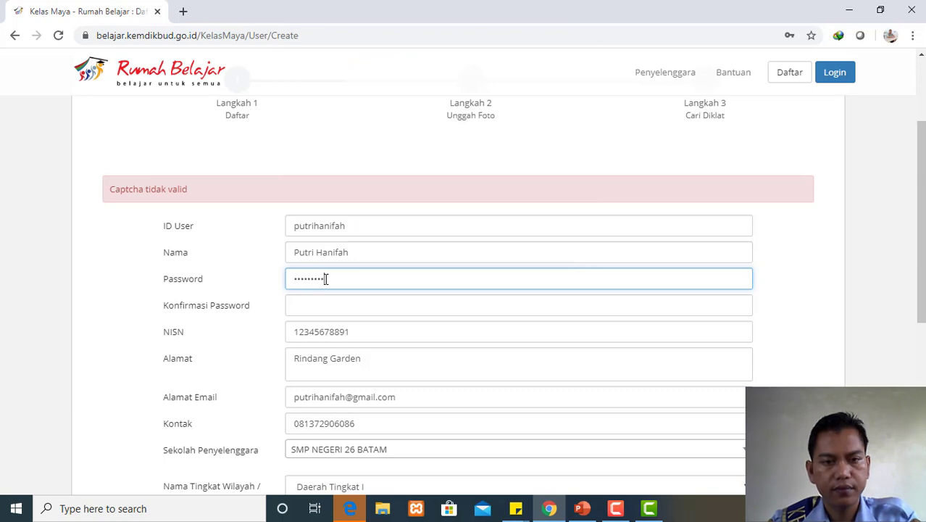
left_click(328, 305)
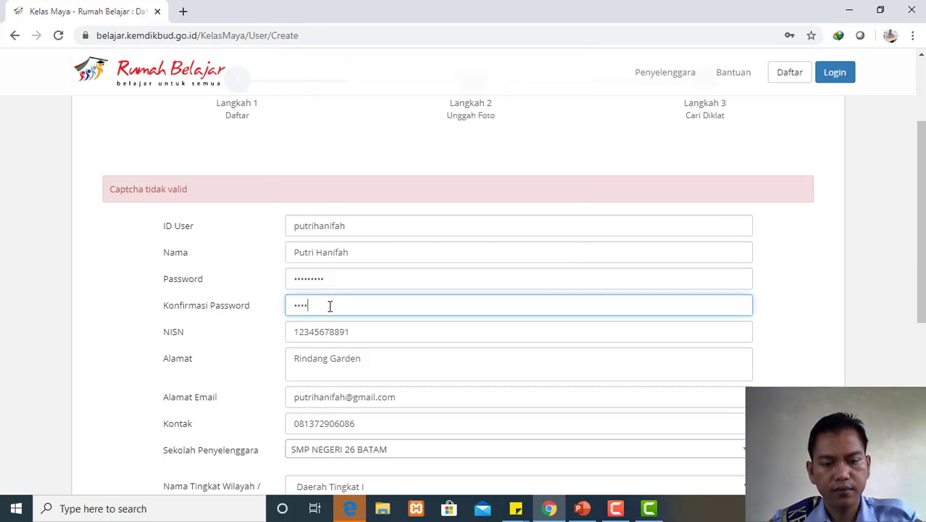
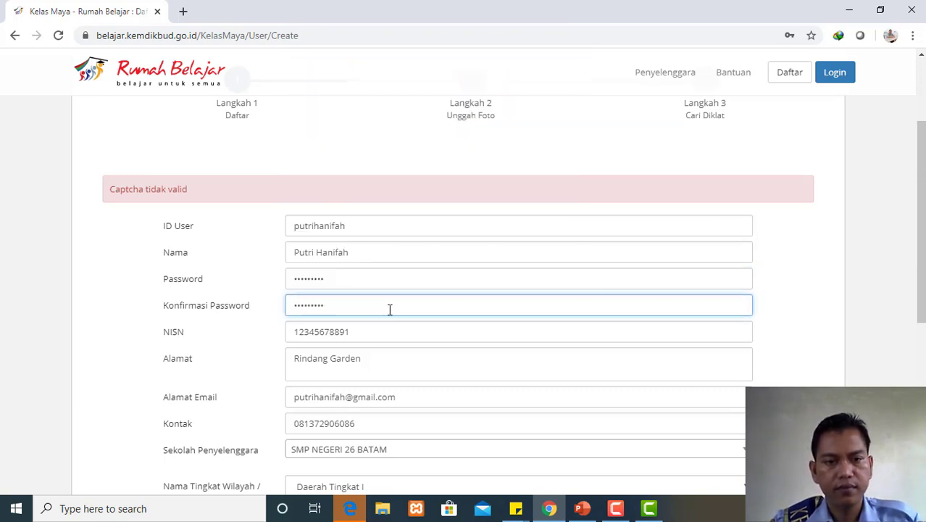
Enter the newly shown captcha code in the verification box
scroll(388, 307, "down", 3)
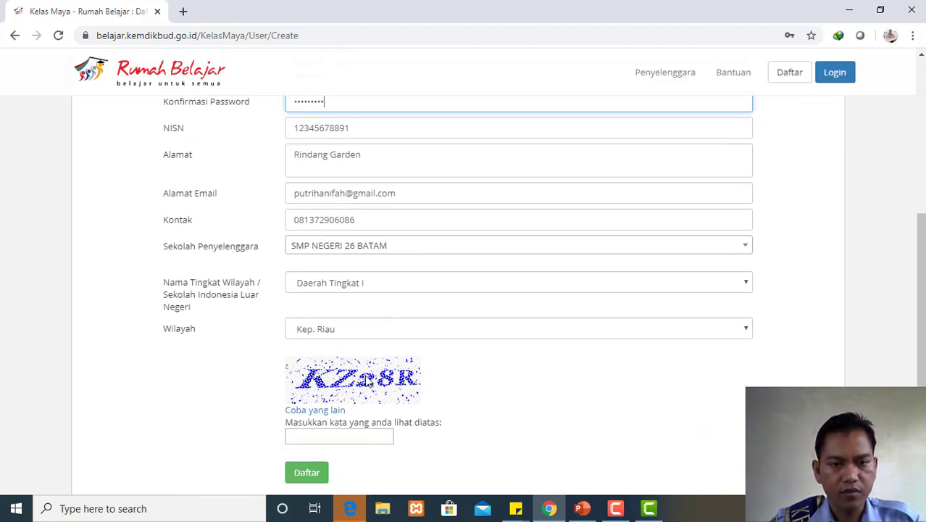
left_click(357, 436)
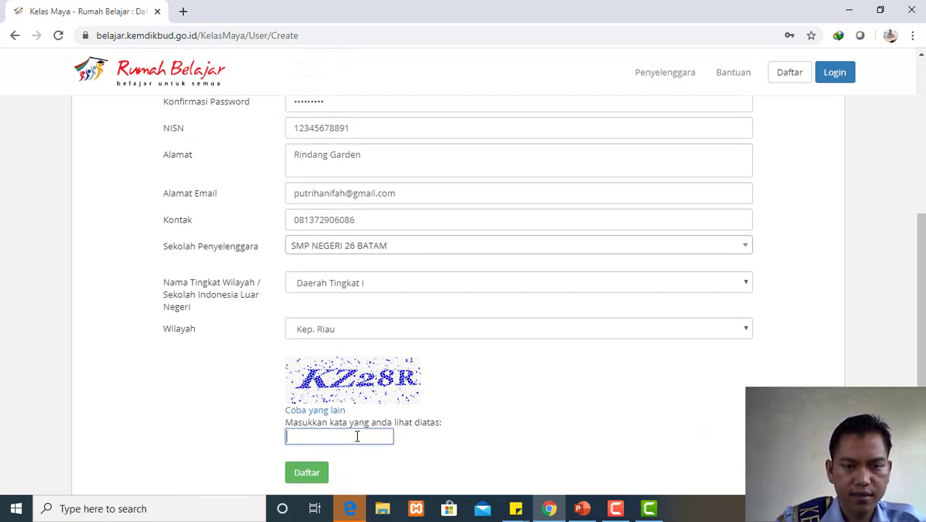
type("KZ")
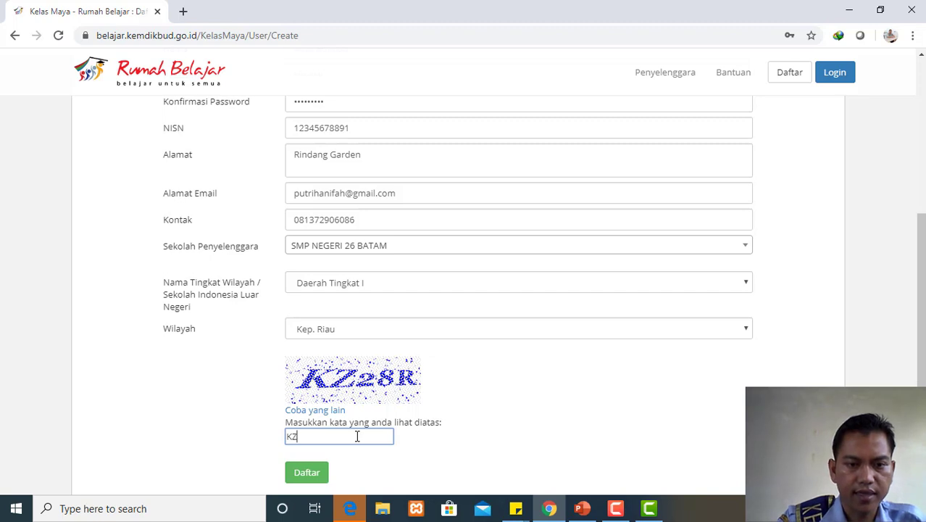
type("2")
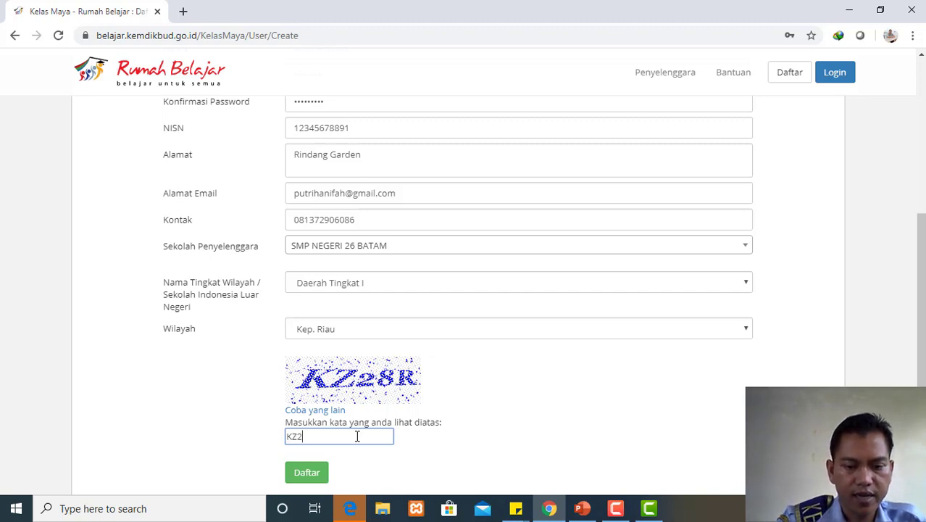
type("8")
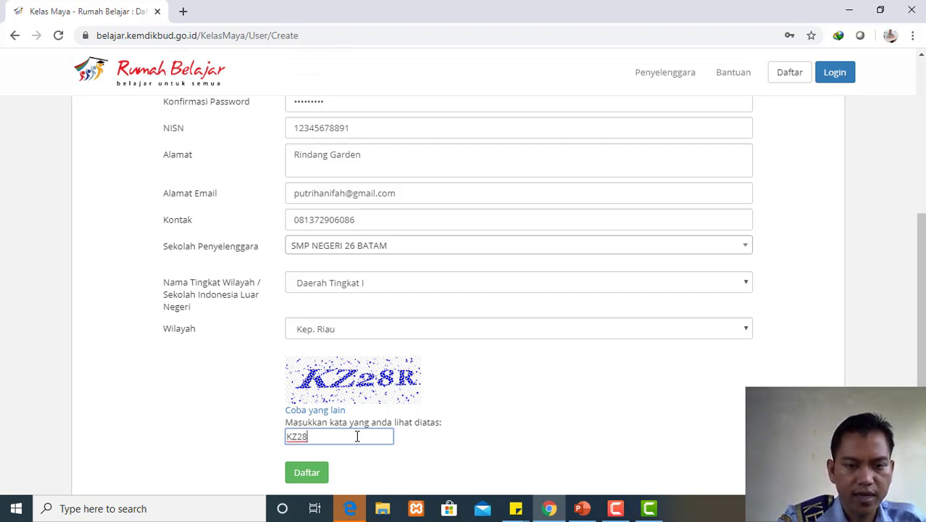
type("R")
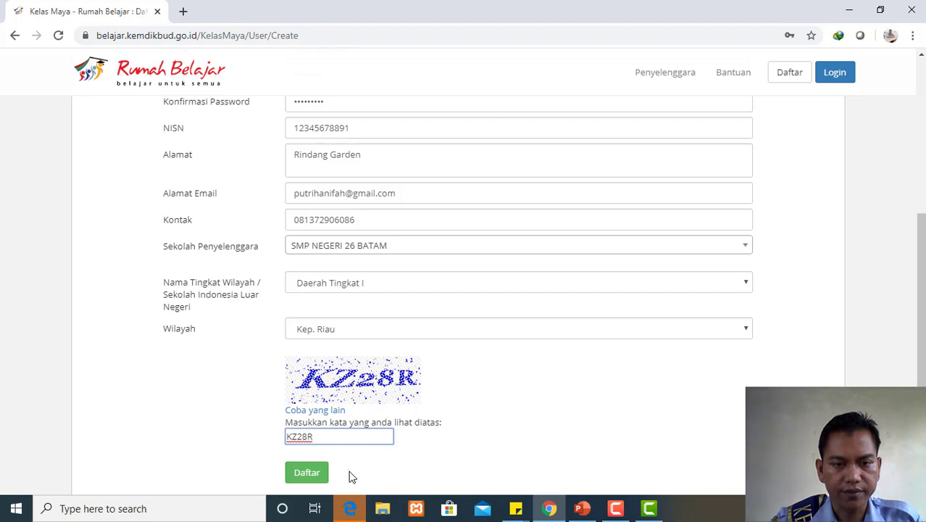
Submit with the green Daftar button and scroll through the new student's Edit Profil page
left_click(305, 473)
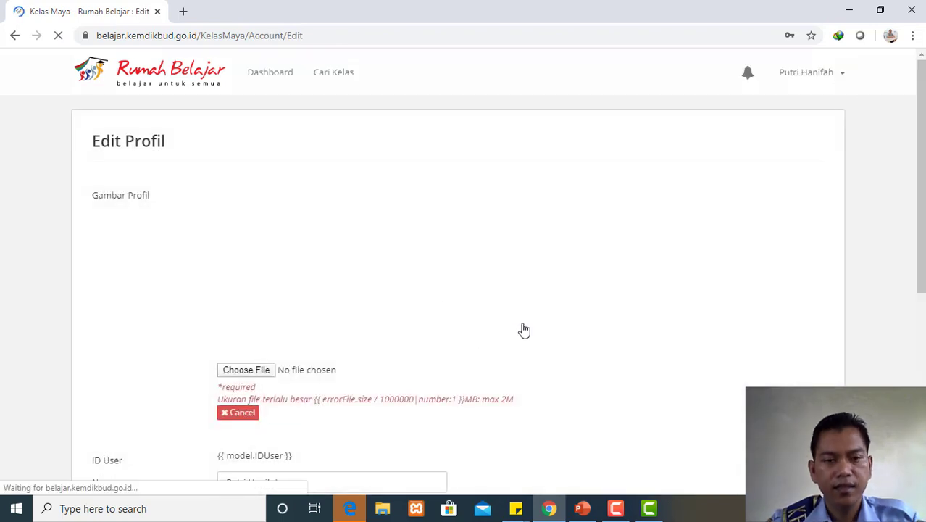
scroll(524, 330, "down", 3)
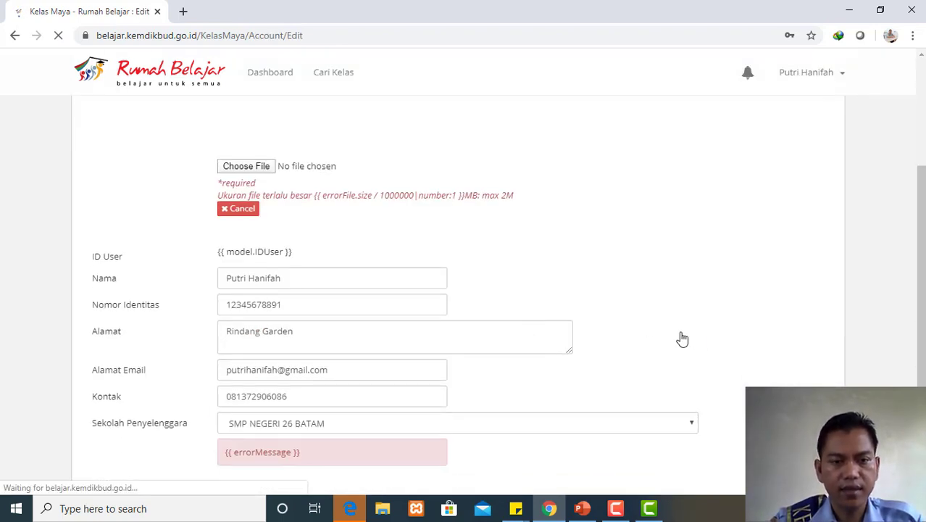
scroll(679, 338, "down", 2)
scroll(682, 338, "up", 1)
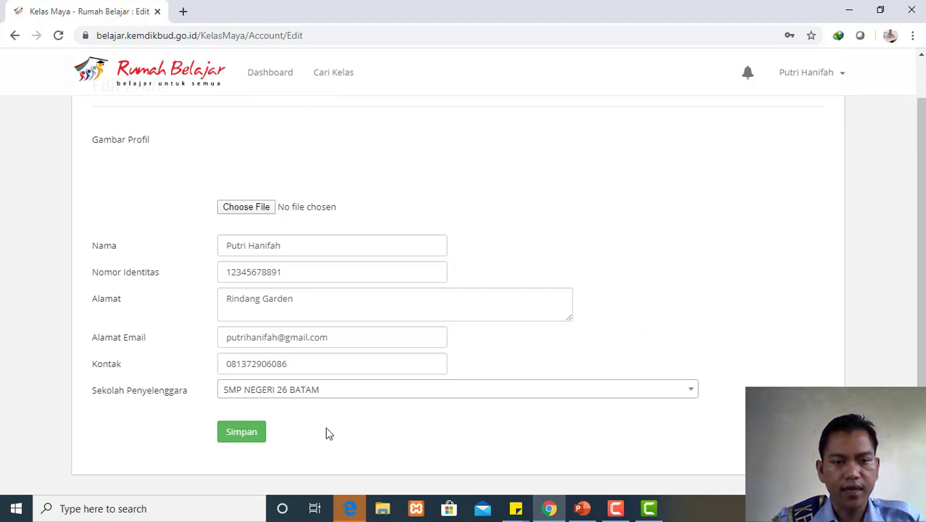
scroll(286, 434, "down", 1)
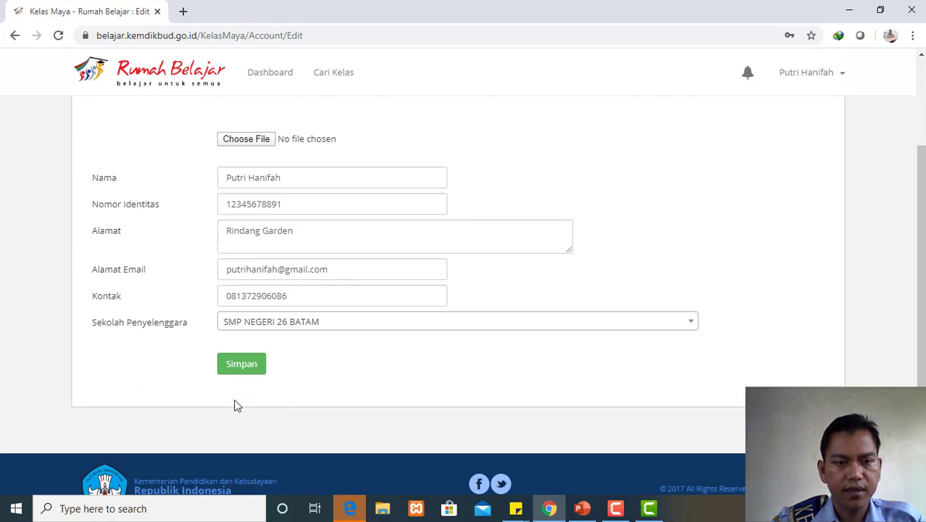
Save the Edit Profil changes, then go to the Cari Kelas catalogue
left_click(241, 366)
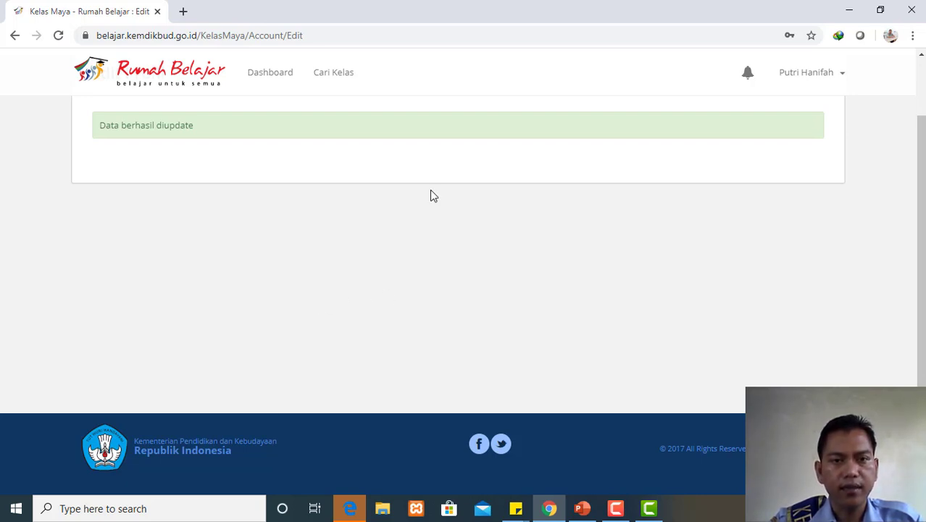
left_click(333, 79)
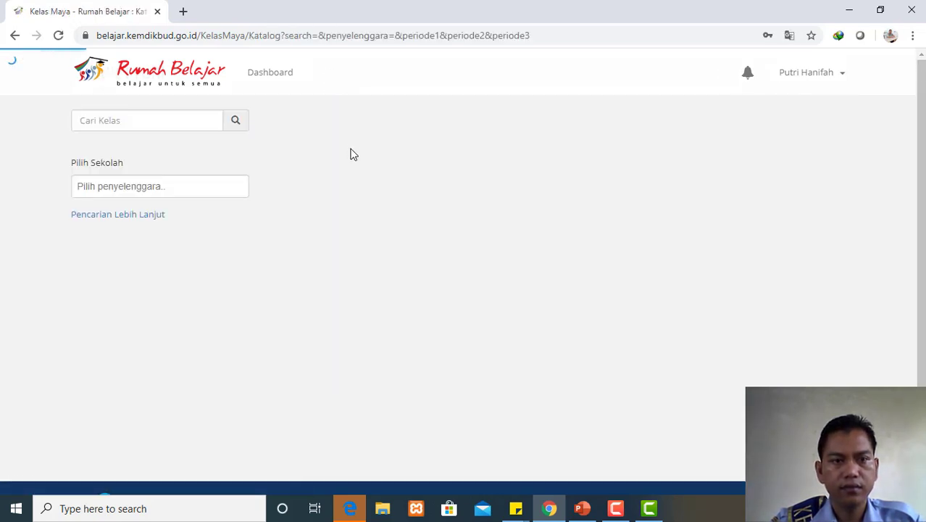
Enter SMP NEGERI 26 BATAM as the school and search for 'BAHASA INGGRIS VII A GENAP2020'
left_click(215, 187)
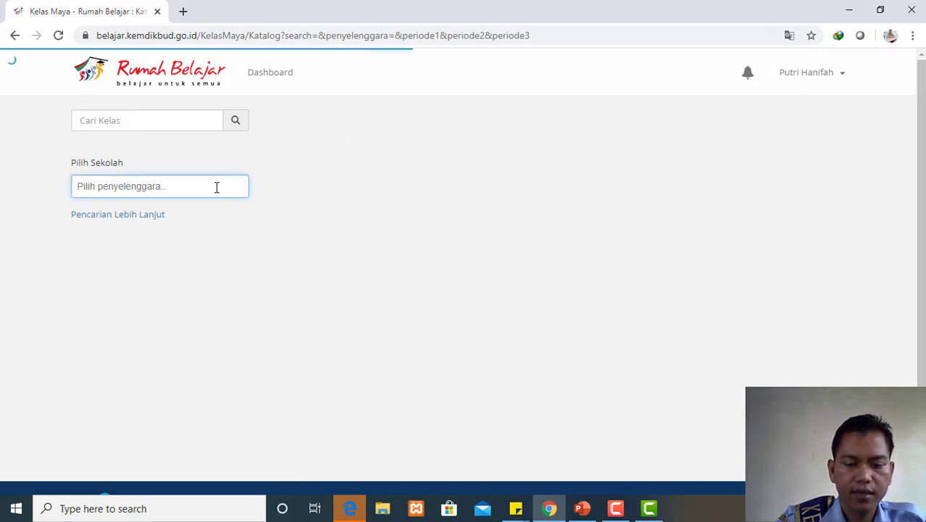
type("SMPN")
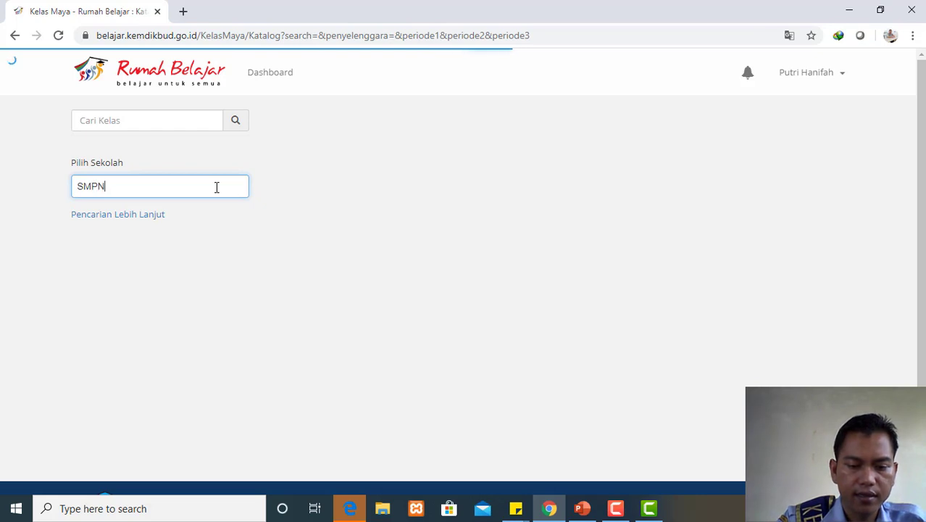
key("BackSpace")
type("NEGER")
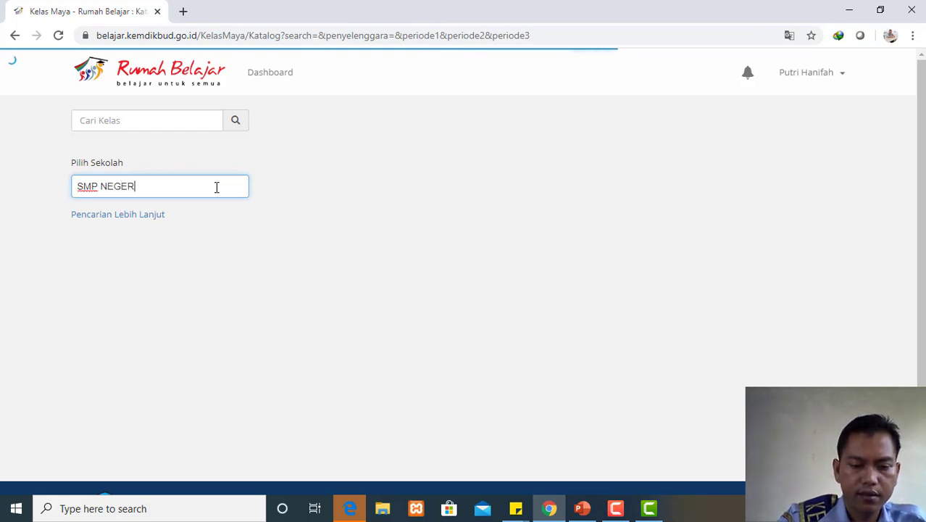
type("I 26 BATA")
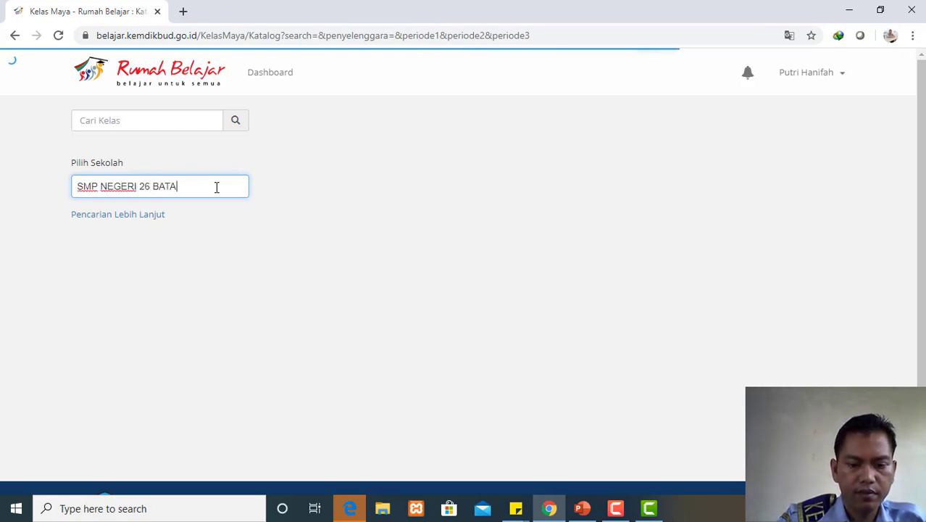
type("M")
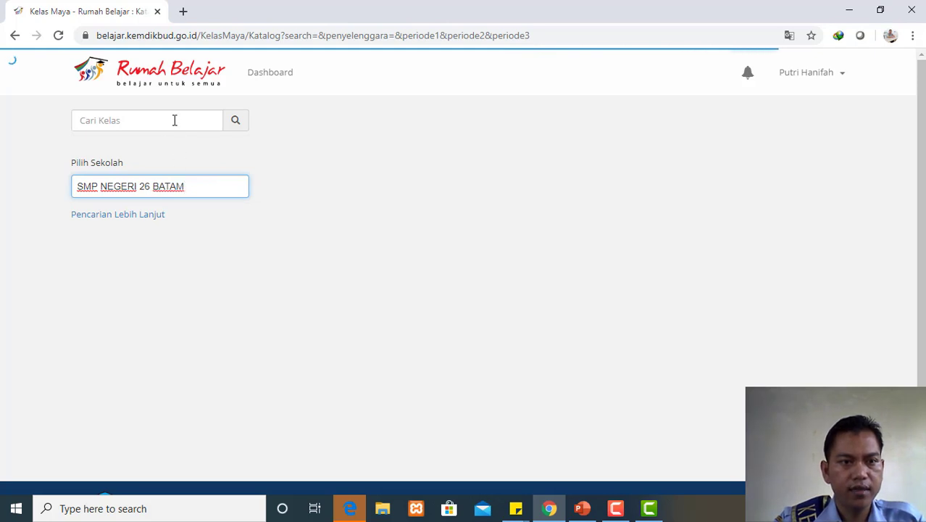
left_click(174, 121)
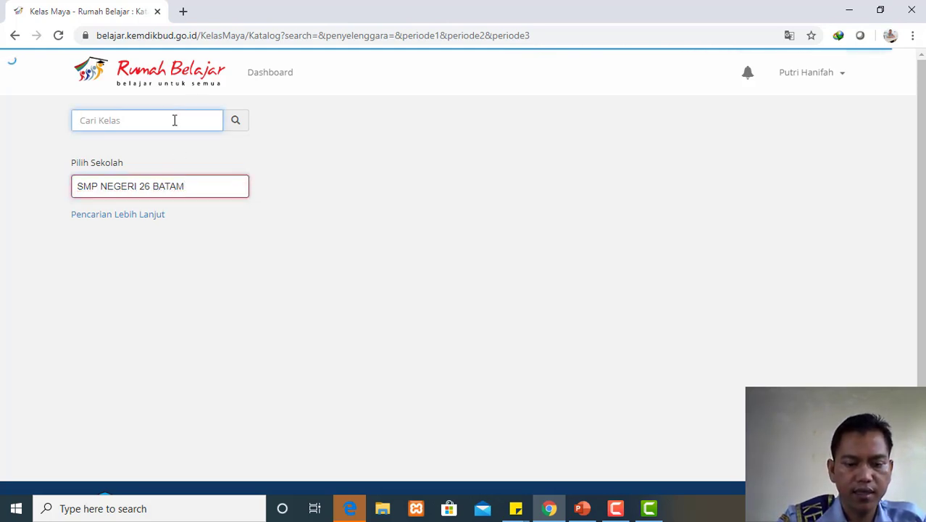
type("BAHASA INGG")
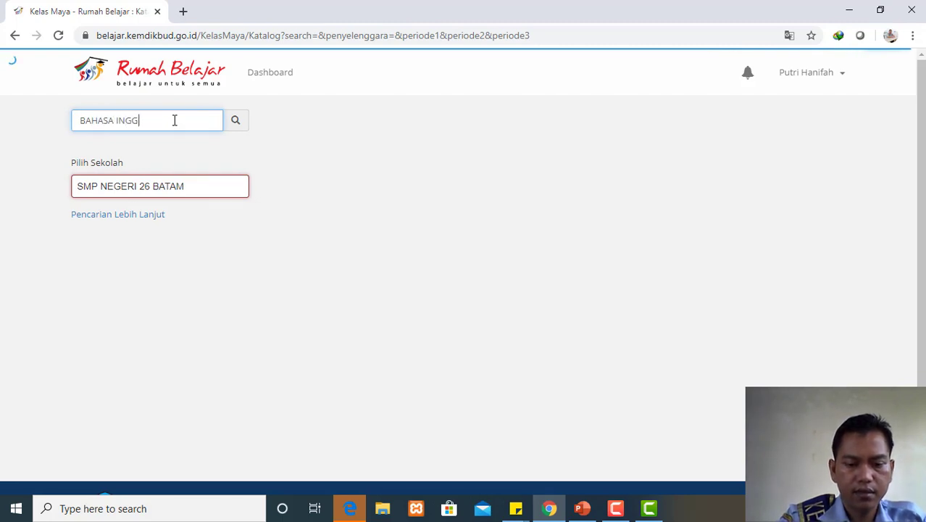
type("RIS ")
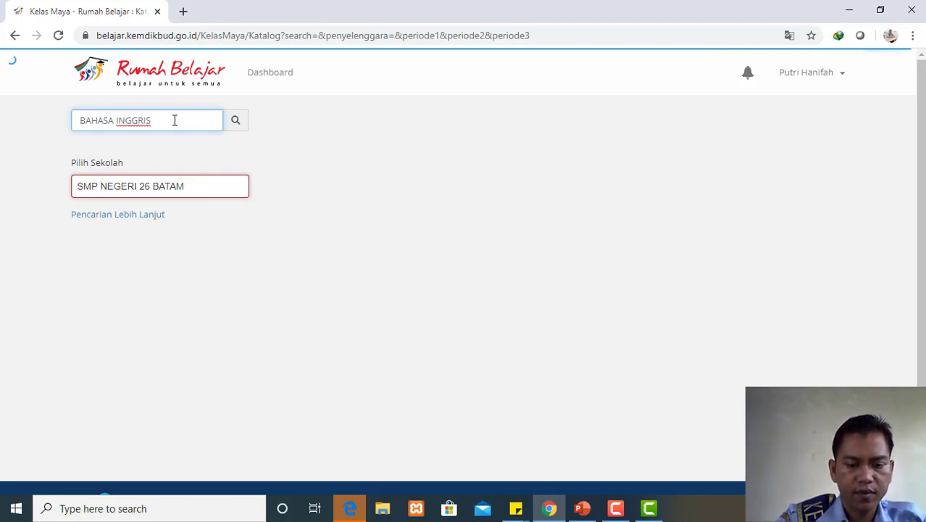
type("VII A")
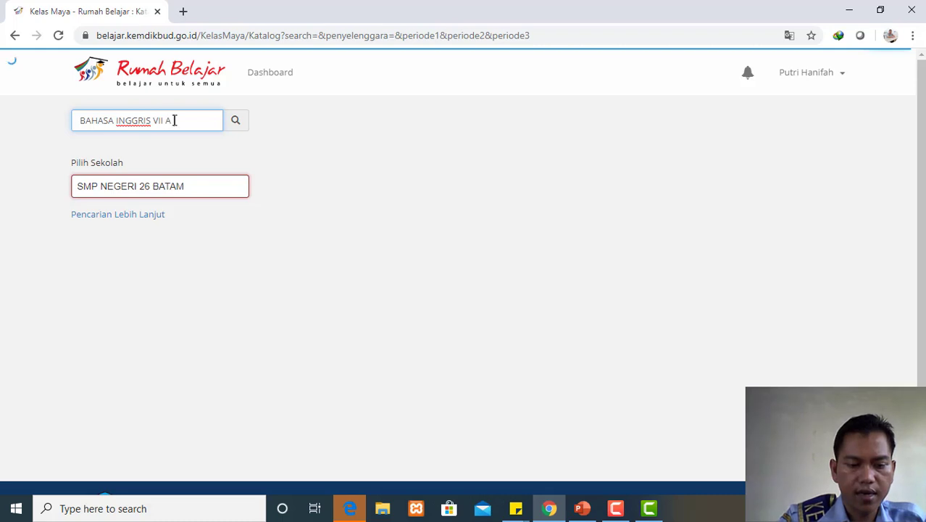
type(" GENAP")
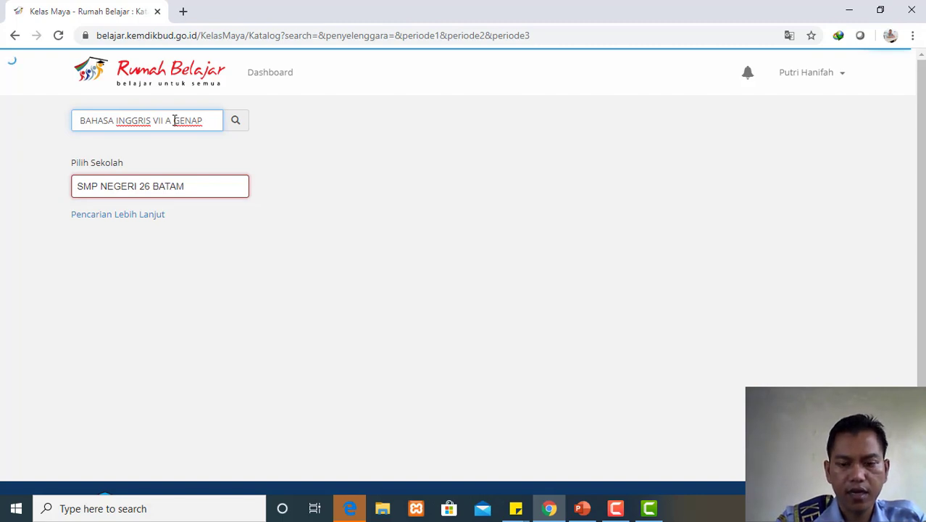
type("2020")
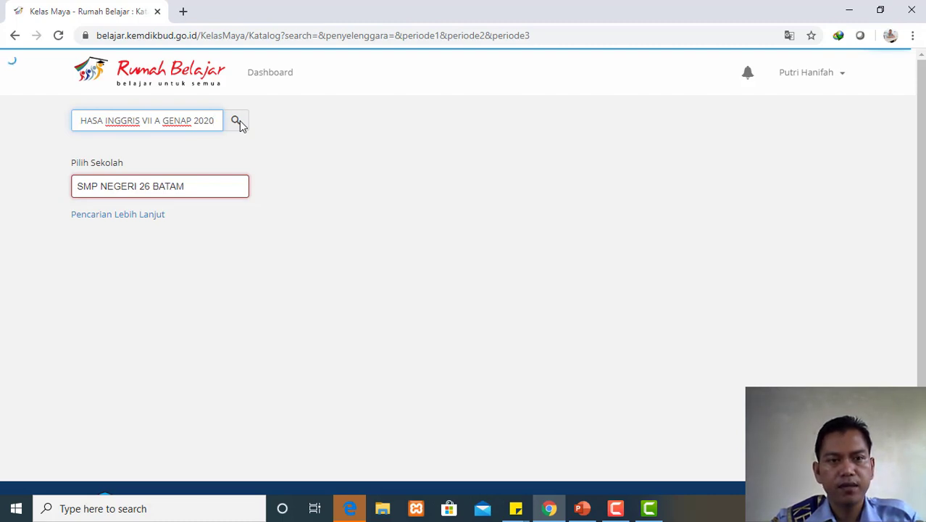
Remove the year 2020 from the class search term, leaving 'BAHASA INGGRIS VII A GENAP'
left_click(233, 179)
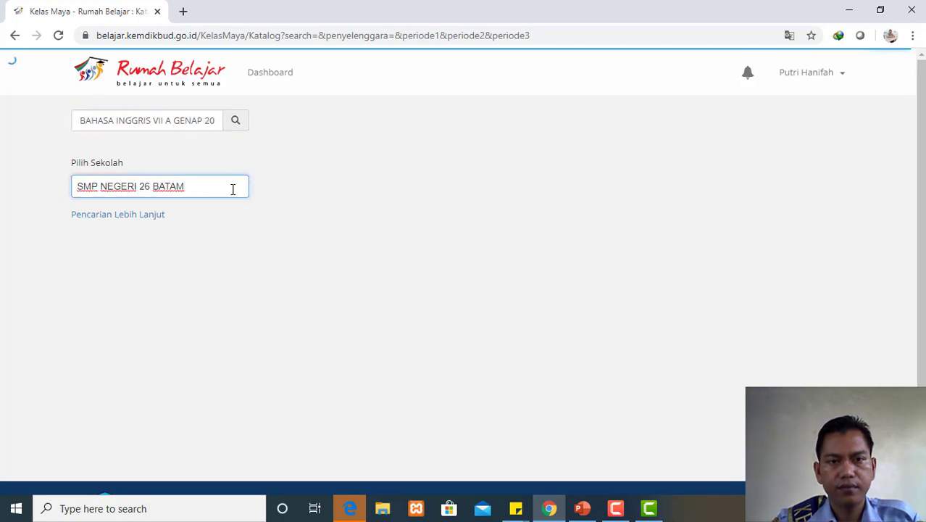
left_click(238, 121)
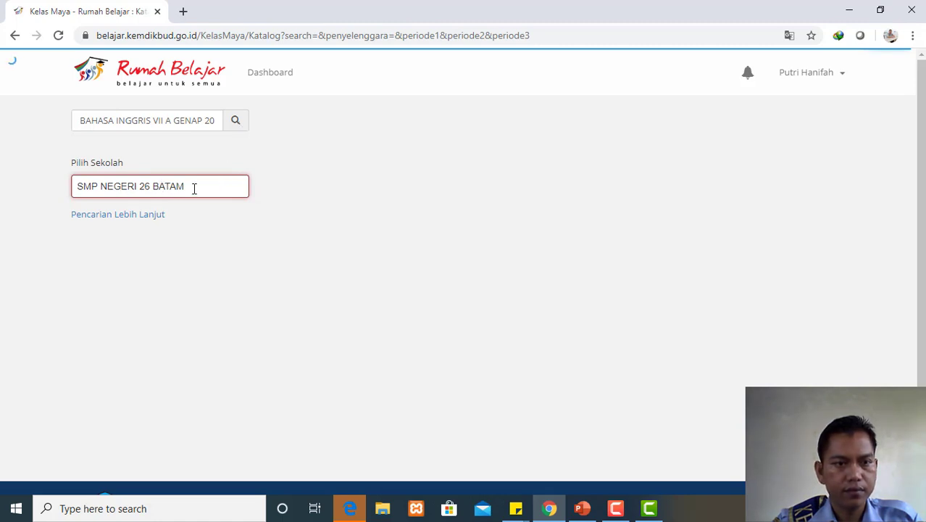
left_click(193, 188)
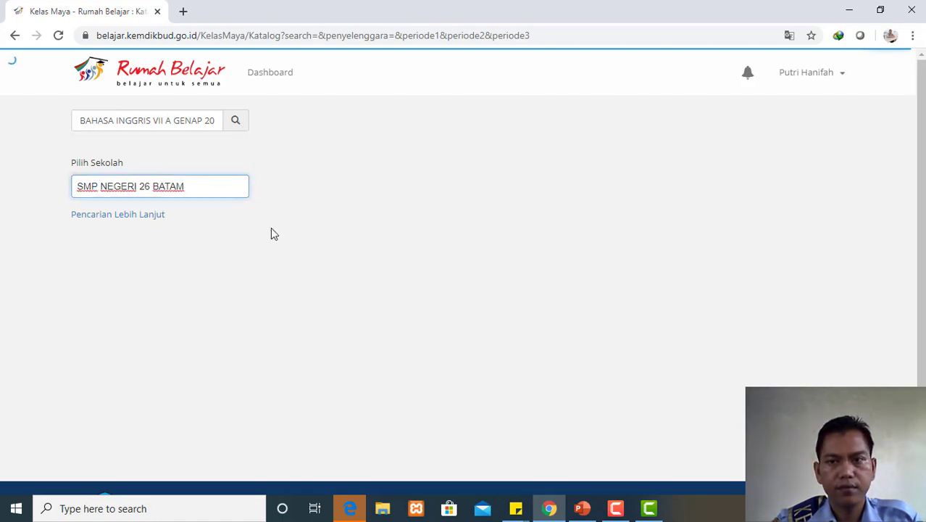
scroll(247, 219, "down", 2)
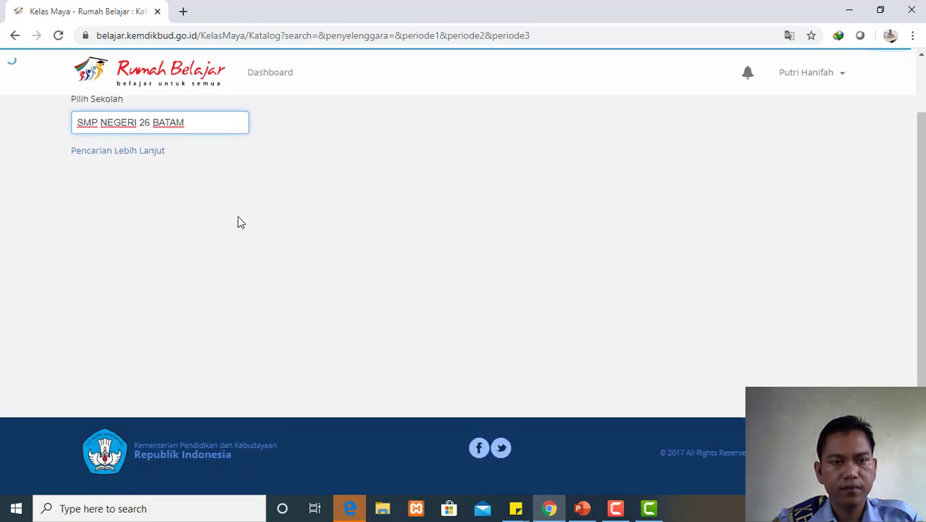
scroll(237, 216, "up", 2)
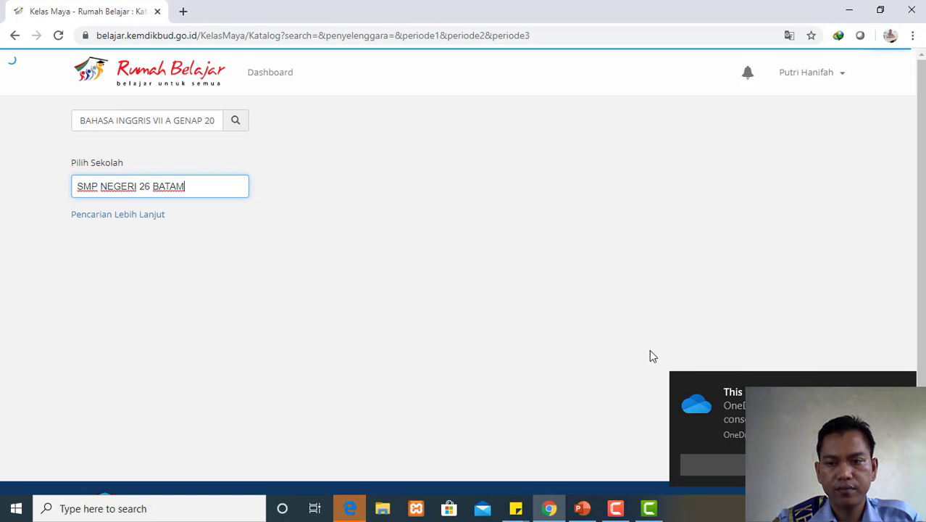
mouse_move(647, 511)
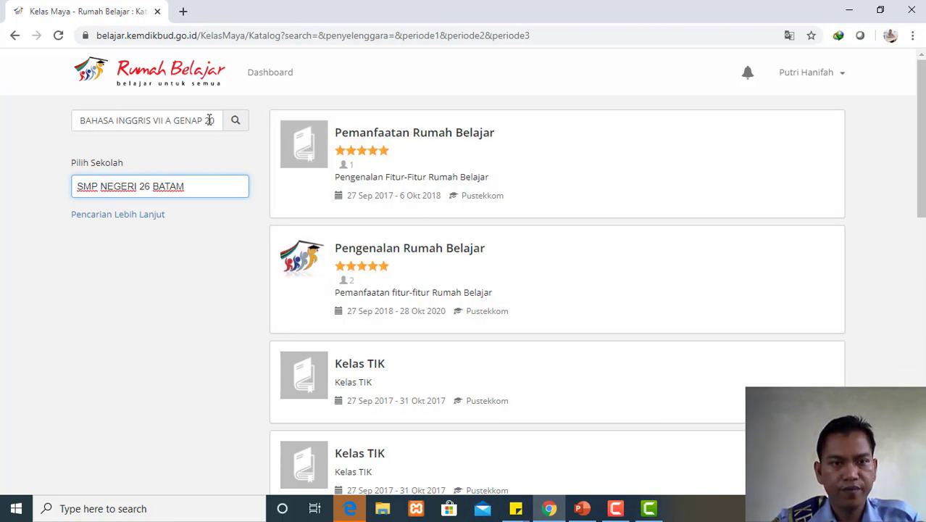
scroll(473, 249, "down", 1)
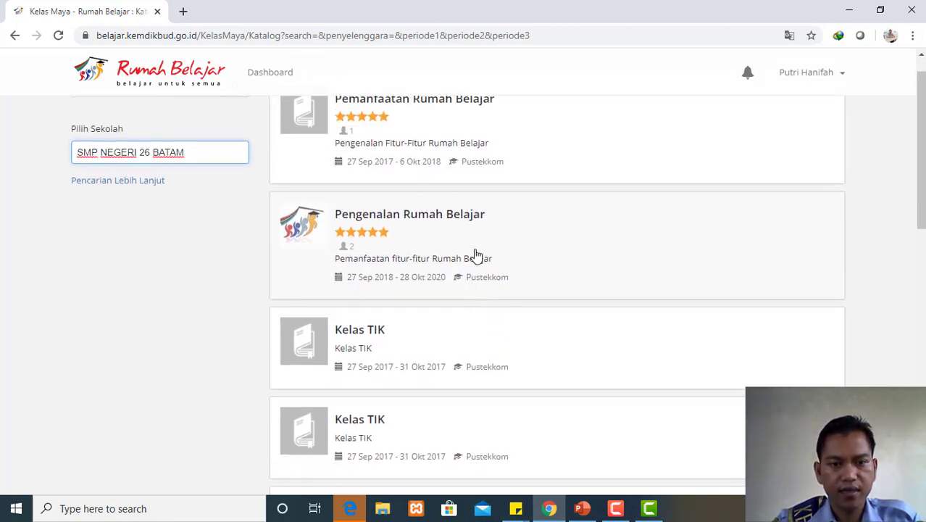
scroll(434, 232, "up", 1)
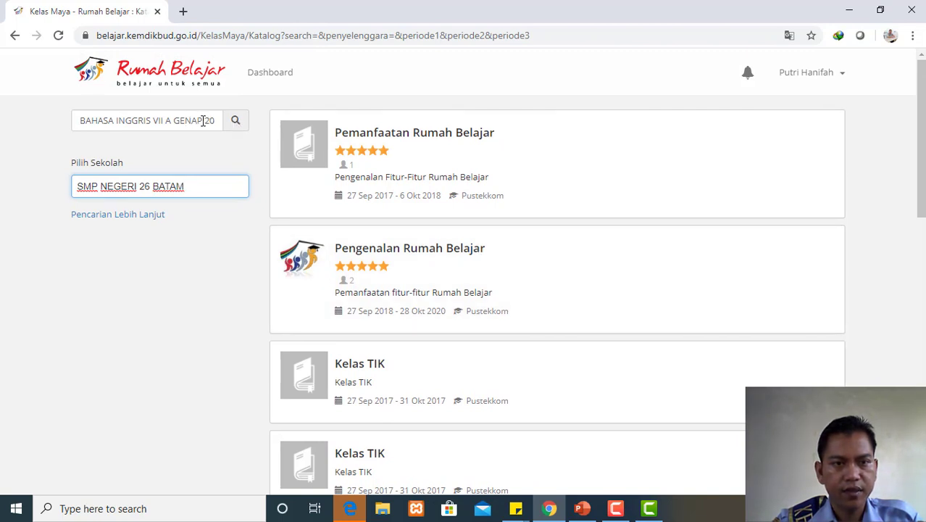
double_click(208, 120)
key("BackSpace")
Add 2020 back to the search term and open the BAHASA INGGRIS VII A GENAP 2020 class preview
left_click(242, 127)
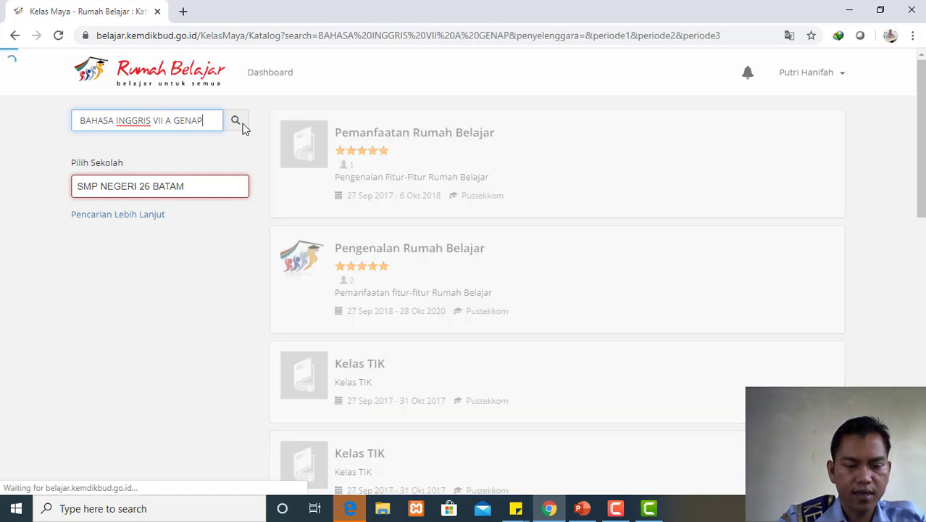
type("2020")
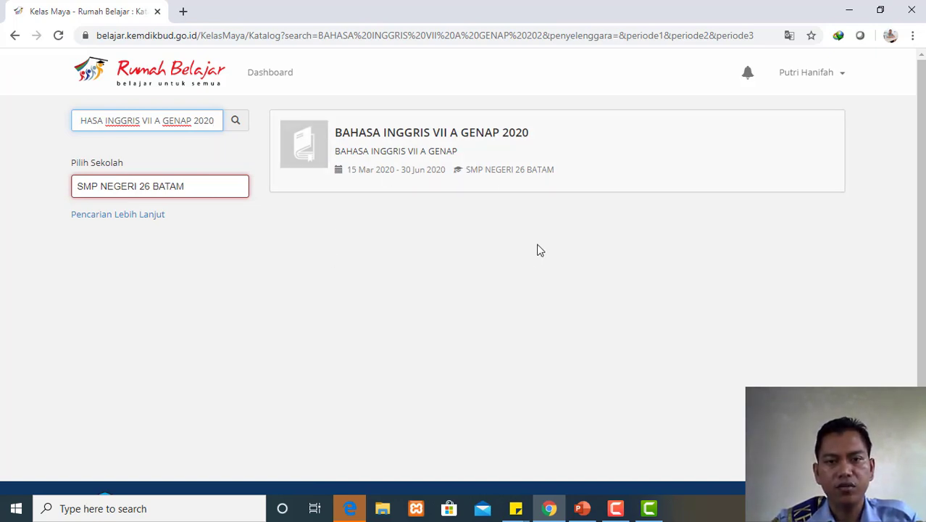
left_click(416, 137)
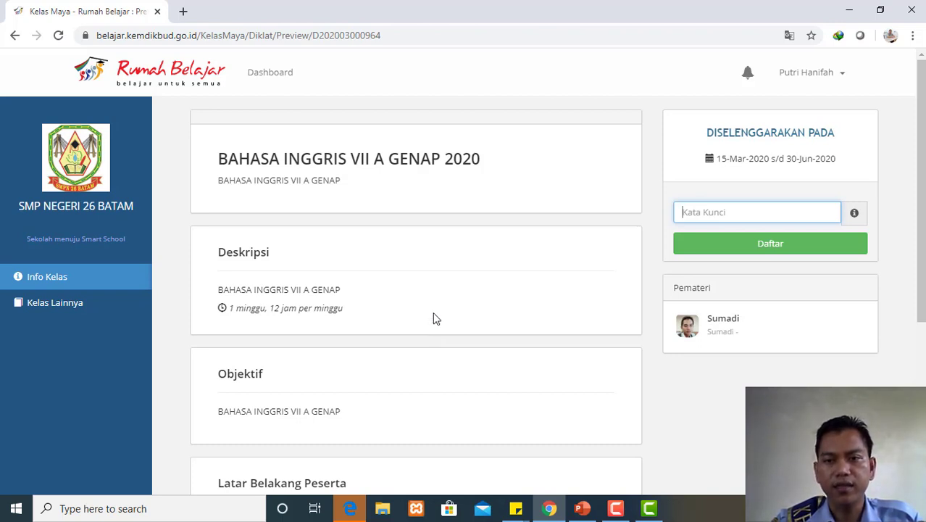
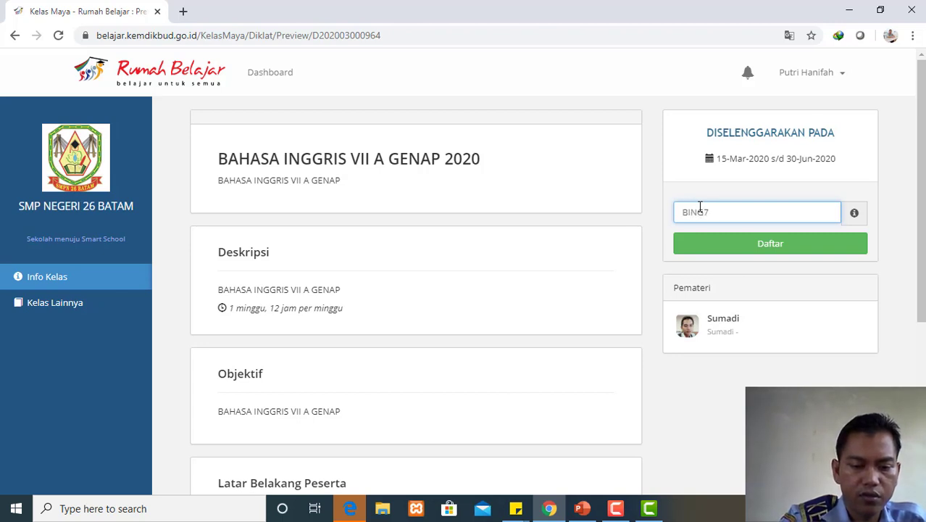
Enter the class enrolment key and join BAHASA INGGRIS VII A GENAP 2020 with Daftar
double_click(700, 206)
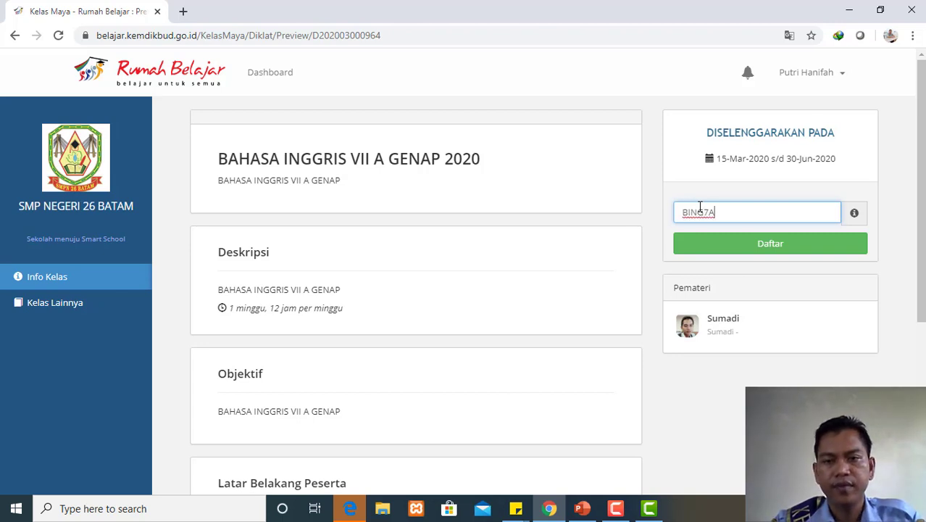
key("End")
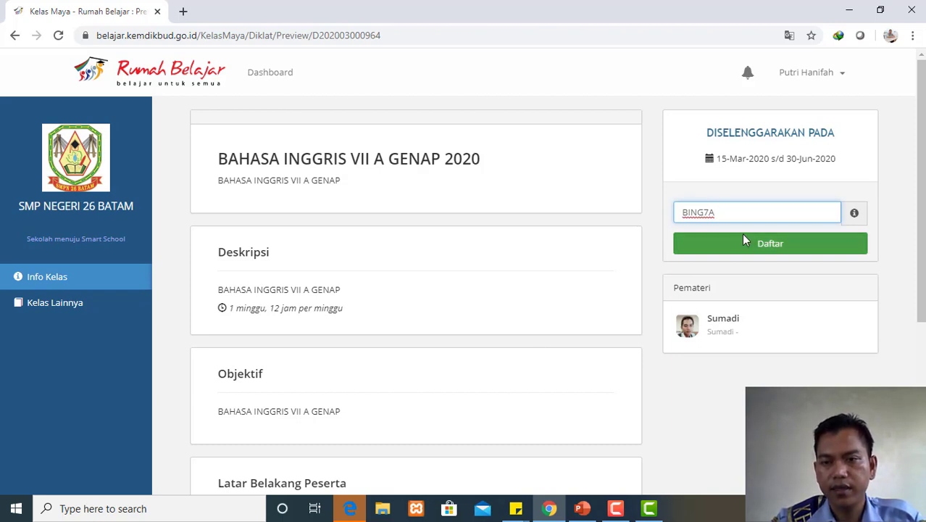
left_click(755, 247)
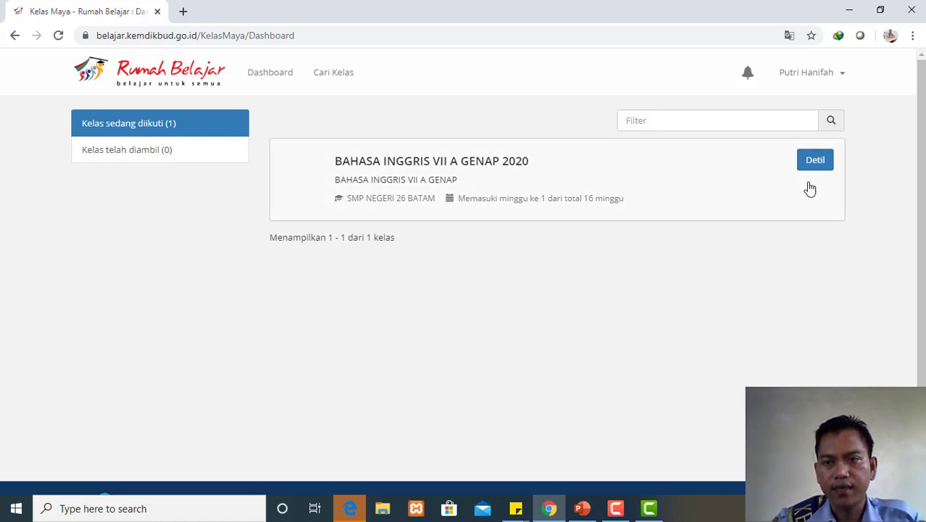
Show then hide the class's grade summary (all 0), and open the class page
left_click(815, 161)
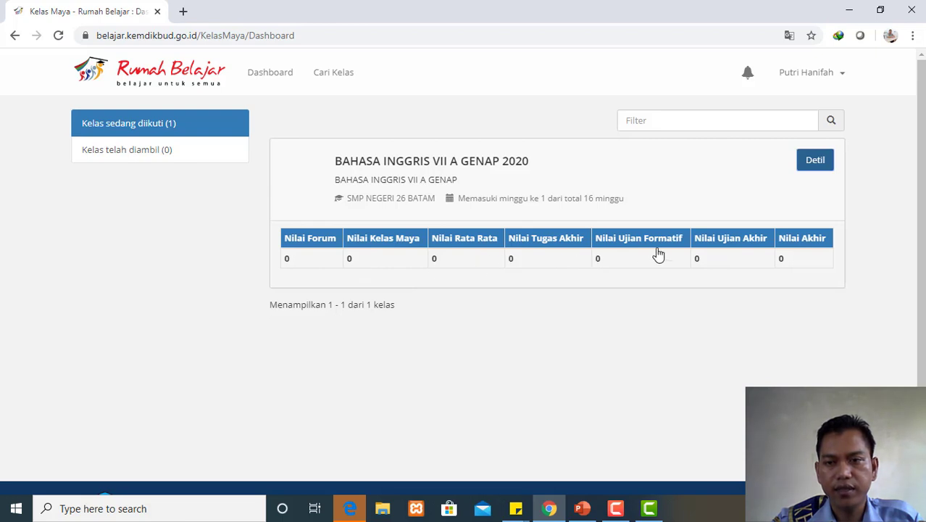
left_click(810, 166)
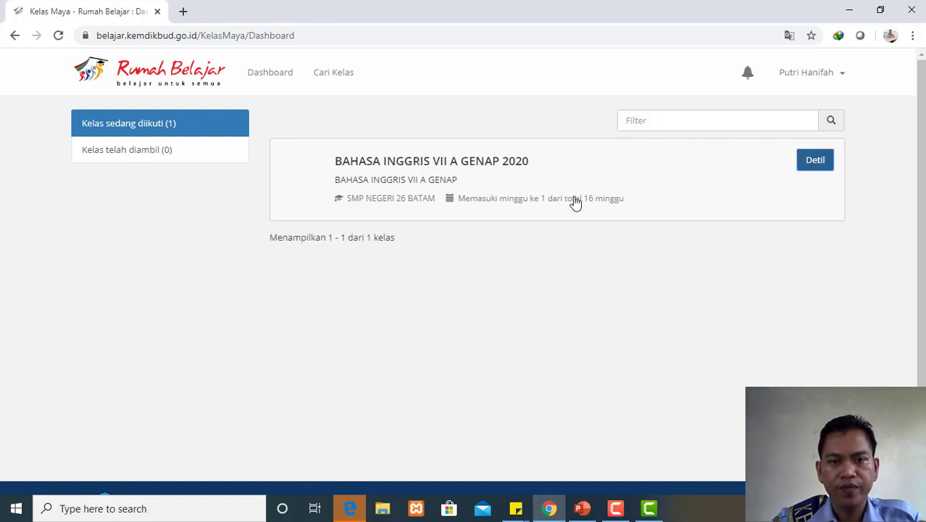
left_click(383, 168)
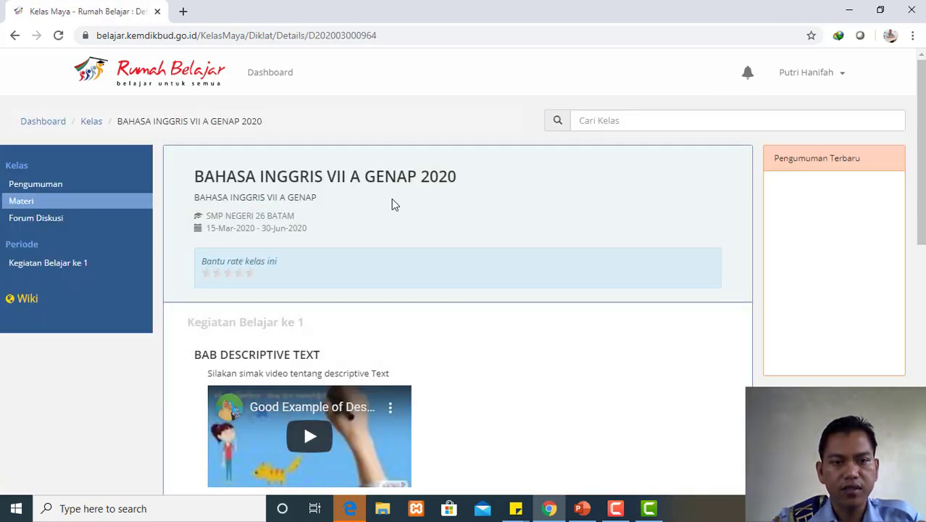
Scroll through the descriptive text video and Pantai Galesong assignment, then back to the top
scroll(391, 204, "down", 1)
scroll(465, 228, "down", 2)
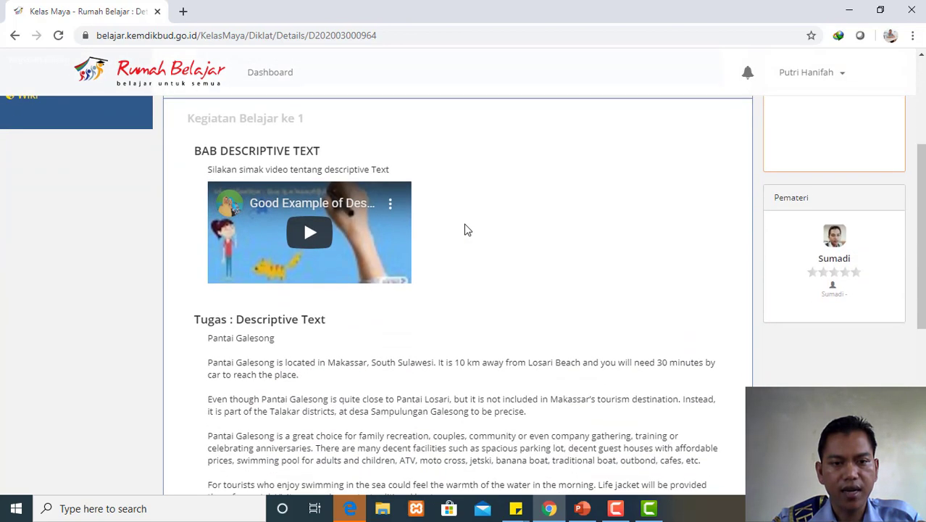
scroll(465, 228, "down", 2)
scroll(465, 223, "down", 2)
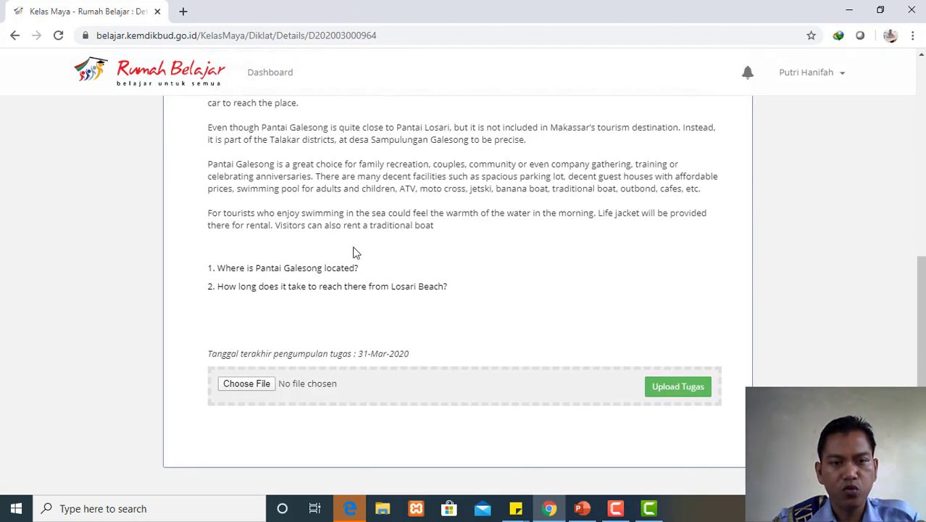
scroll(355, 245, "up", 1)
scroll(324, 259, "down", 1)
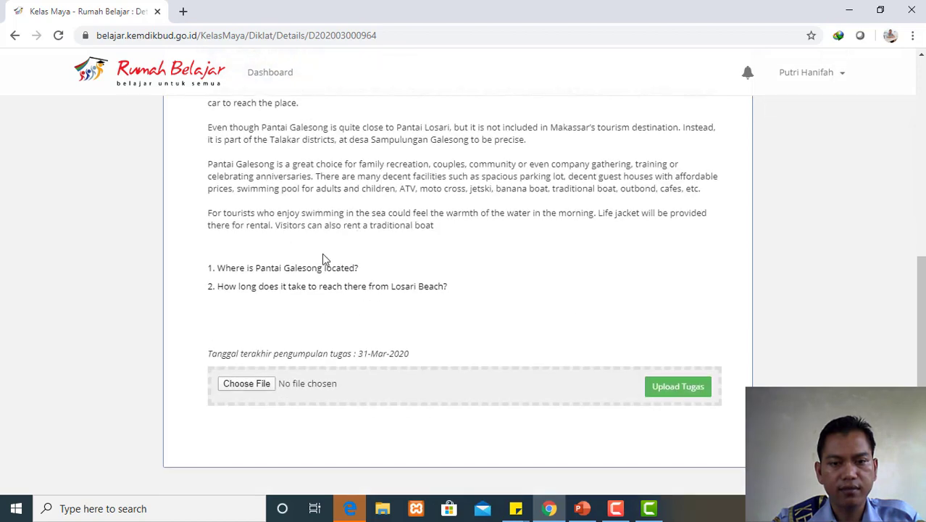
scroll(407, 351, "up", 3)
scroll(406, 350, "up", 2)
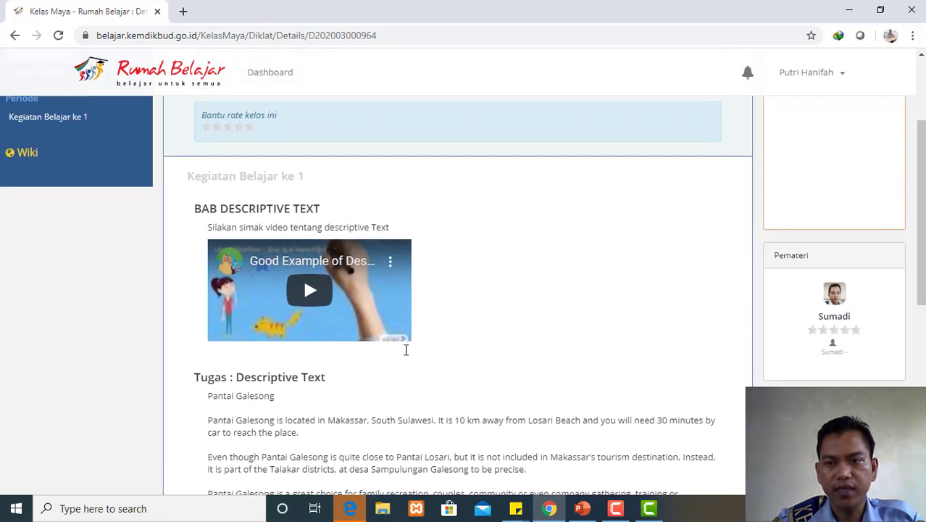
scroll(647, 337, "up", 2)
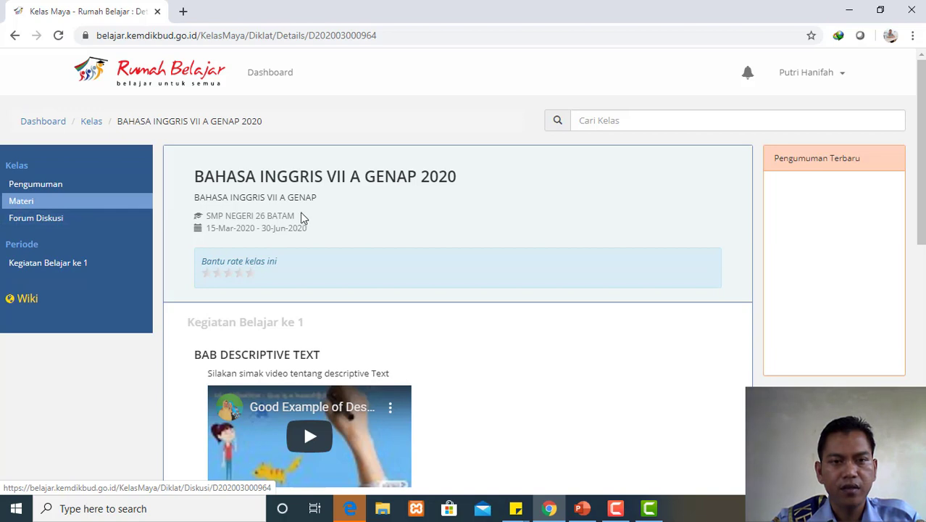
scroll(313, 216, "down", 1)
scroll(314, 218, "up", 1)
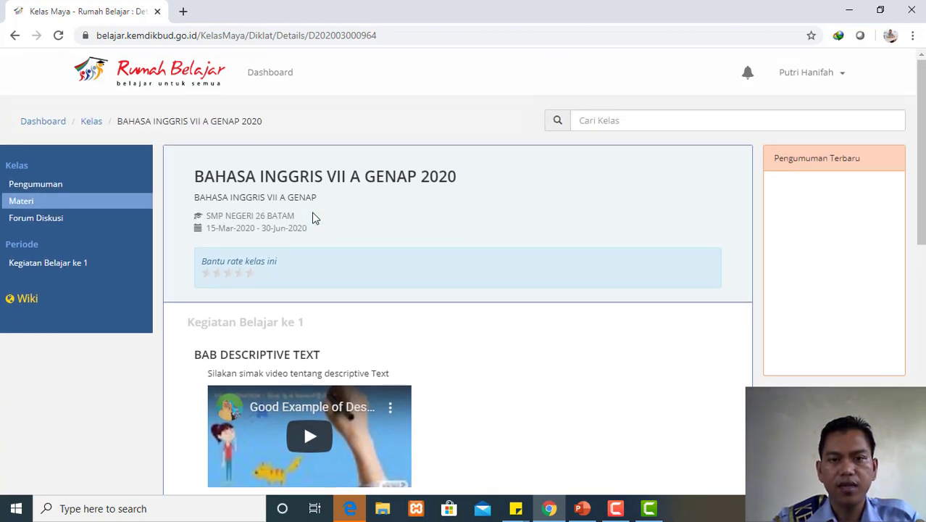